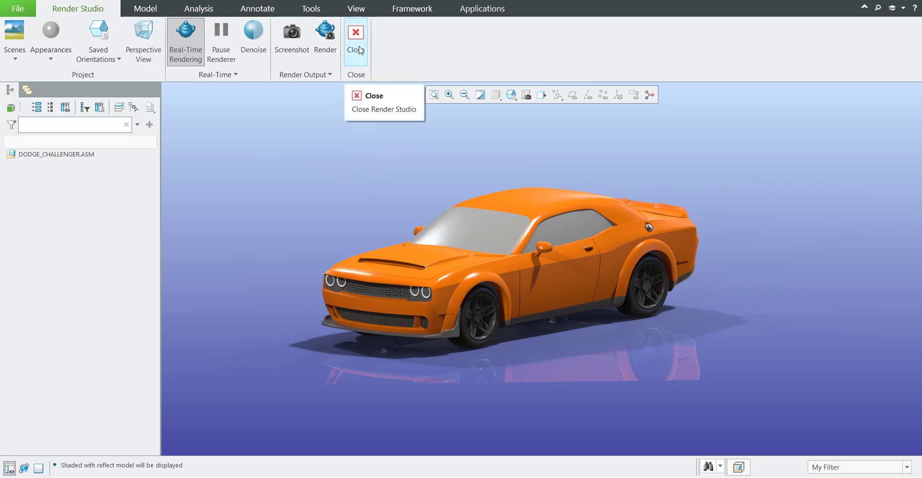
# Exit Render Studio and display the car assembly as Shading With Edges
pyautogui.click(356, 43)
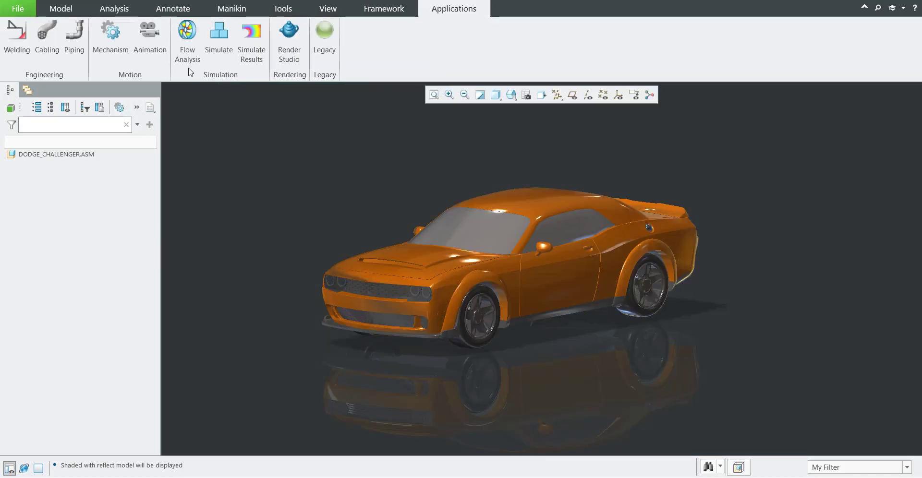
pyautogui.click(511, 99)
pyautogui.click(498, 99)
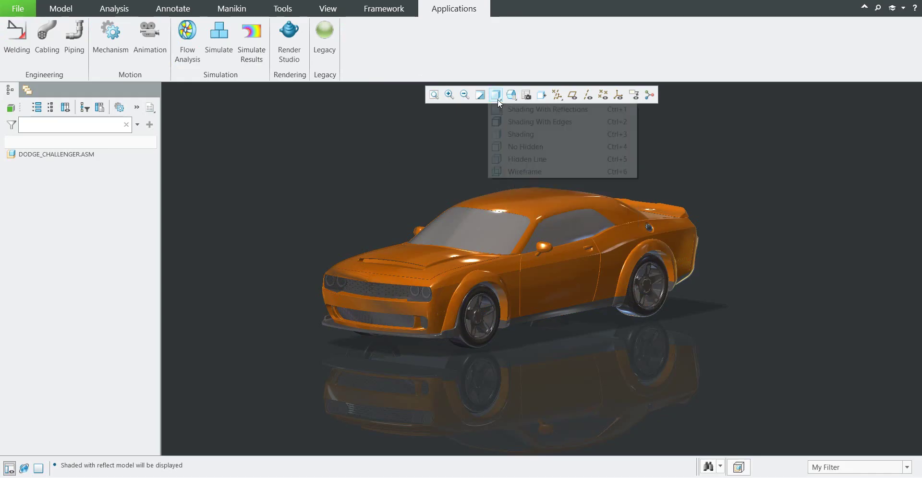
pyautogui.click(506, 122)
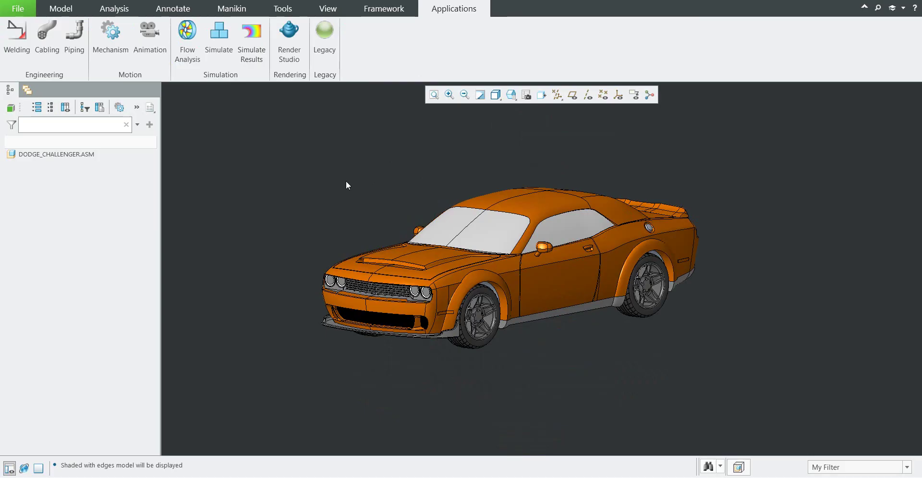
# Examine the model tree of the DODGE_CHALLENGER assembly and the components inside its DEMON_ASM_30 subassembly
pyautogui.click(55, 156)
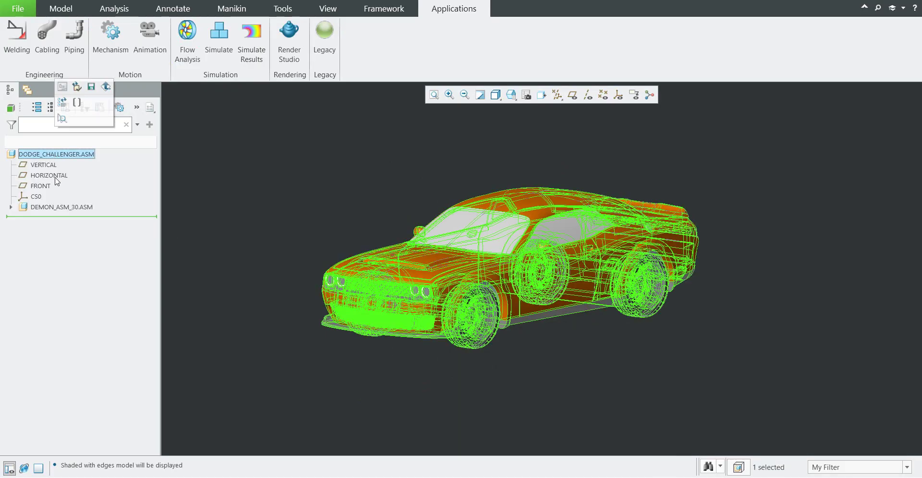
pyautogui.click(276, 200)
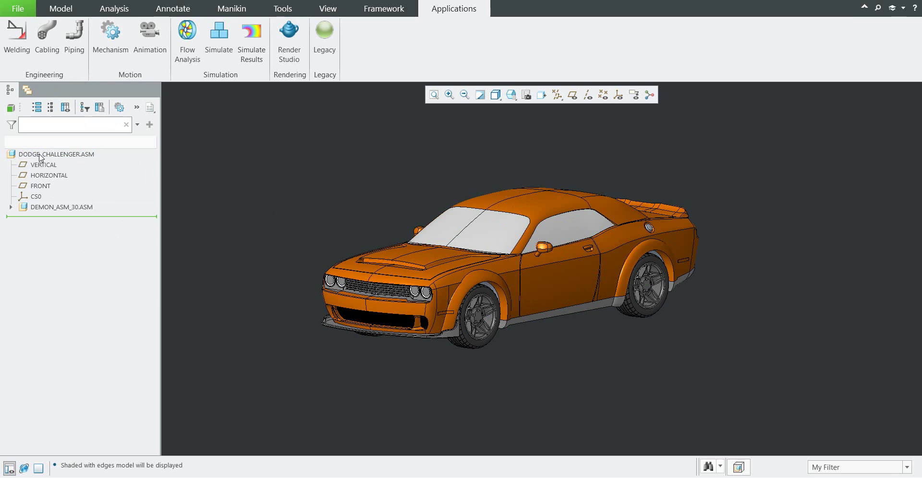
pyautogui.click(10, 207)
pyautogui.scroll(-4, 110, 336)
pyautogui.scroll(5, 108, 339)
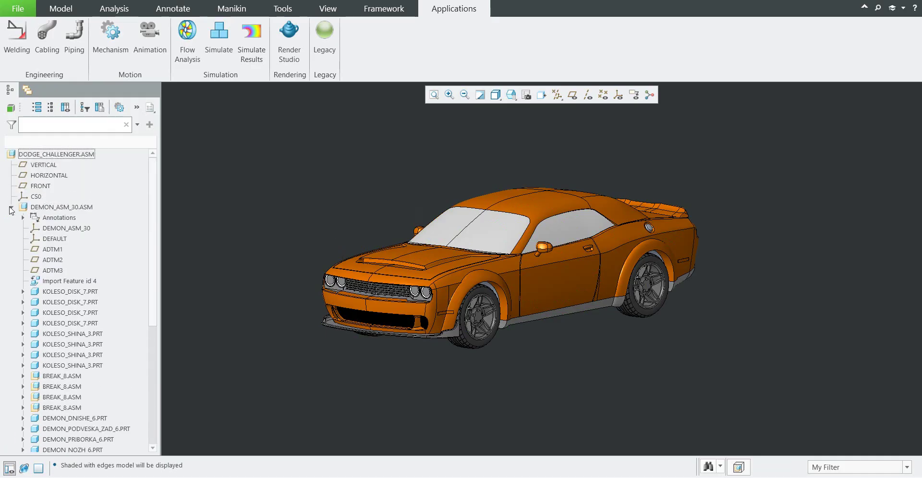
pyautogui.click(10, 208)
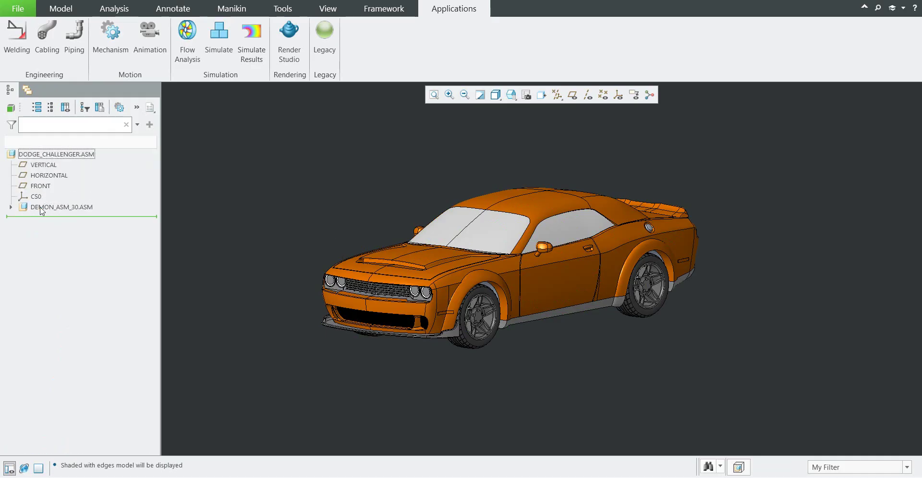
pyautogui.click(262, 193)
# Open Flow Analysis and create a new project named Project 1 using the DEFAULT REP simplified representation
pyautogui.click(189, 46)
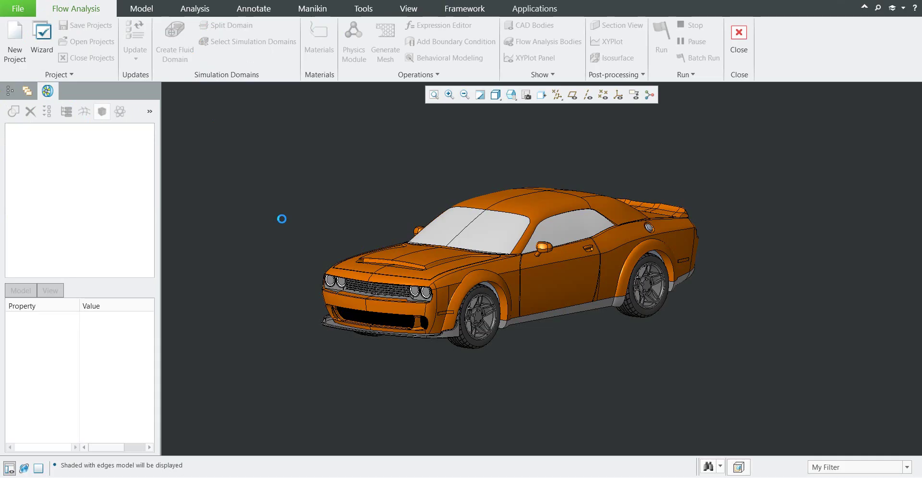
pyautogui.click(14, 39)
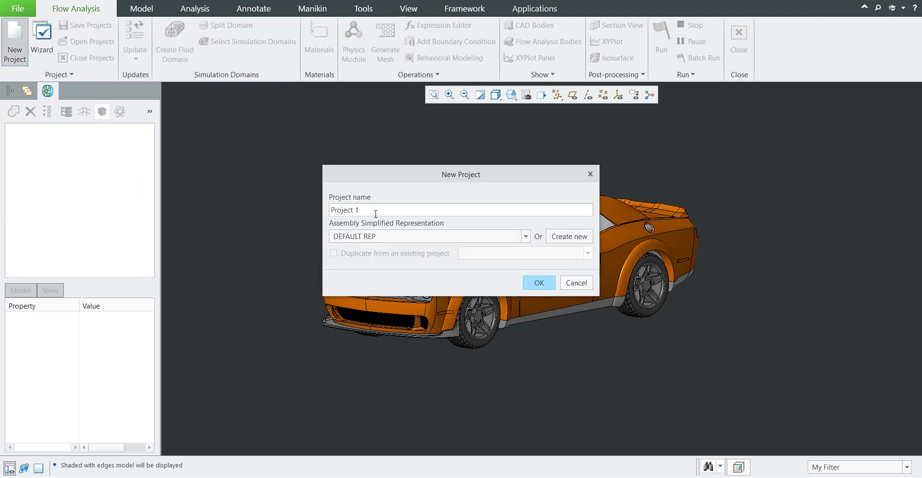
pyautogui.click(542, 284)
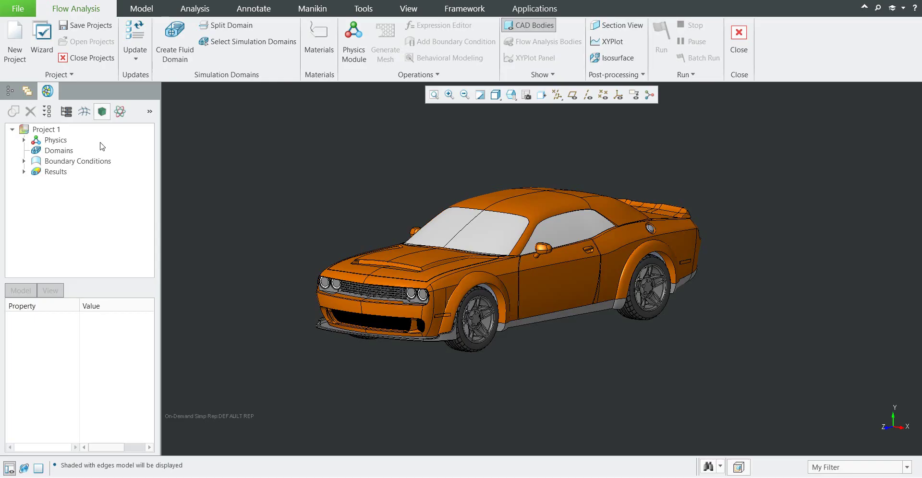
# Add the whole DEMON_ASM_30 assembly as solid components of the simulation domain and accept the domain selection
pyautogui.click(42, 48)
pyautogui.click(247, 42)
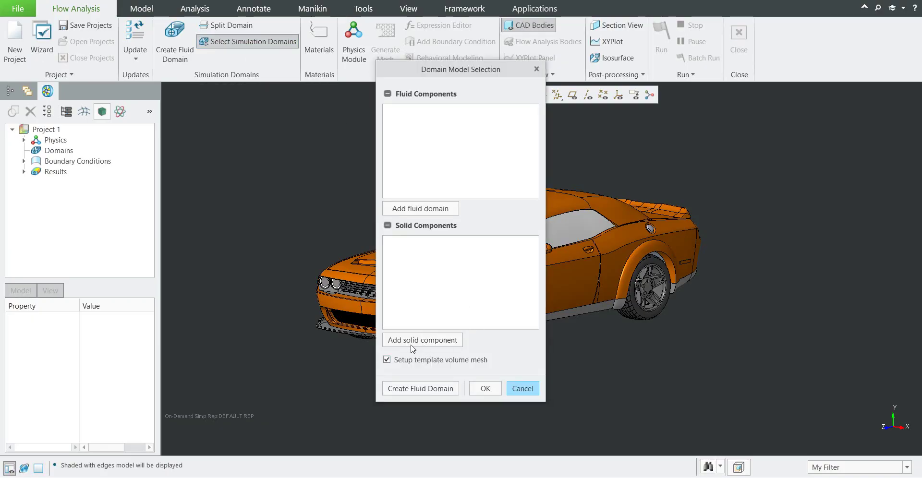
pyautogui.click(422, 341)
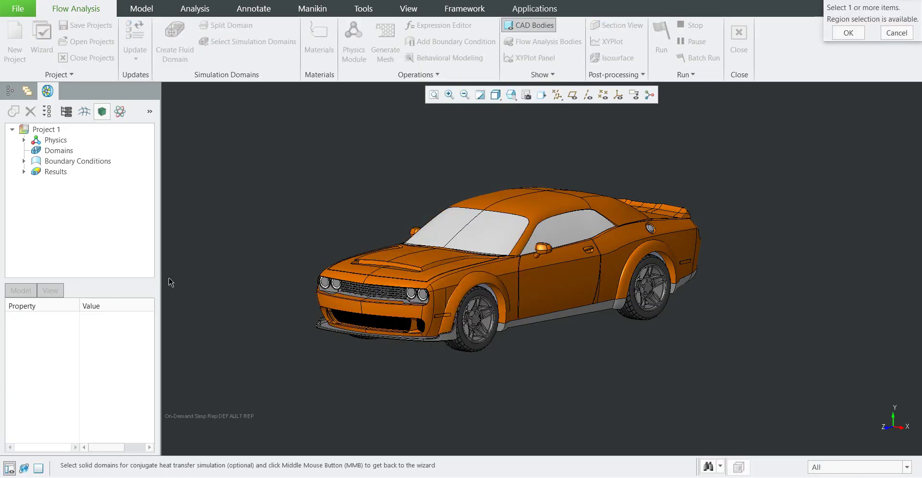
pyautogui.click(449, 297)
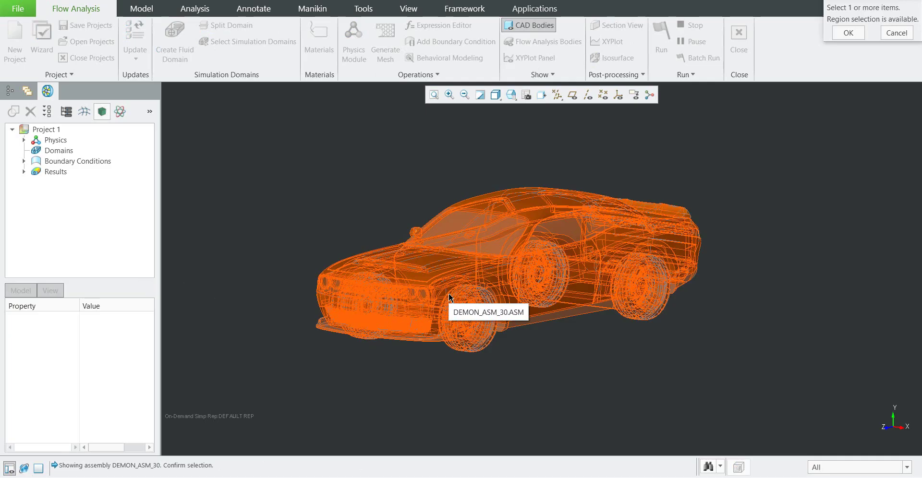
pyautogui.click(450, 297)
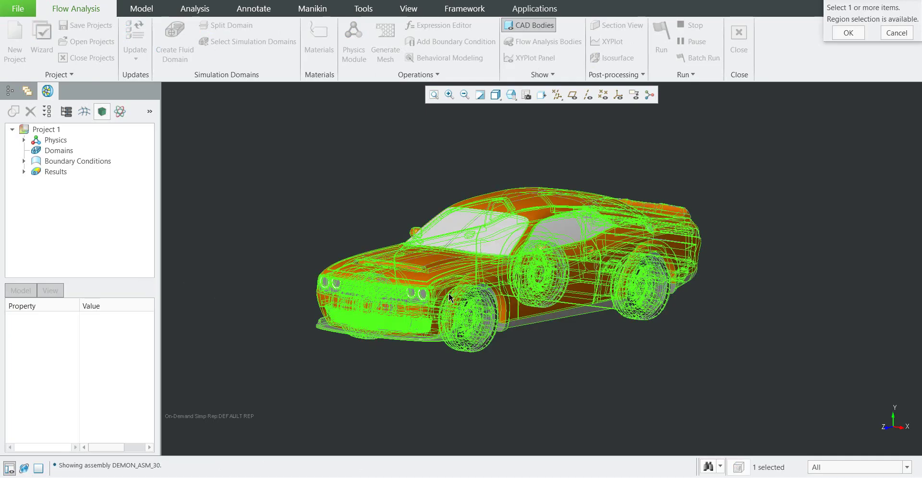
pyautogui.click(849, 33)
pyautogui.scroll(-6, 478, 301)
pyautogui.scroll(5, 478, 301)
pyautogui.scroll(1, 478, 301)
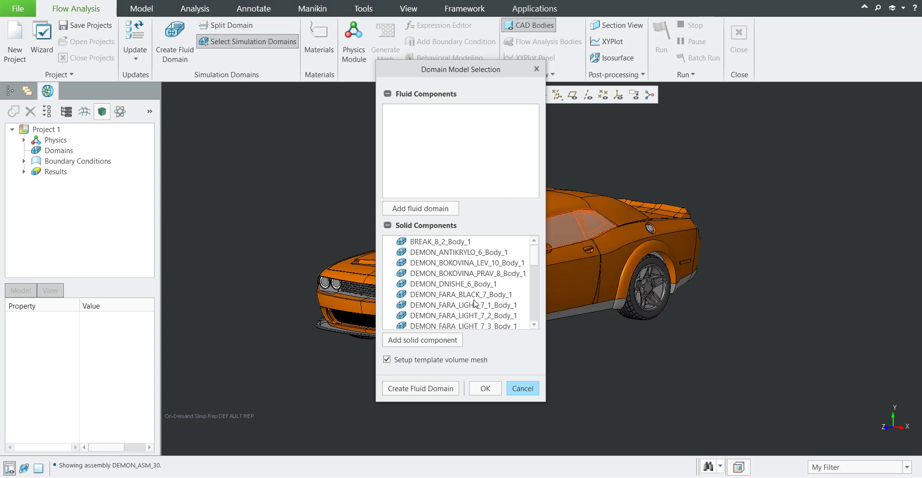
pyautogui.click(485, 389)
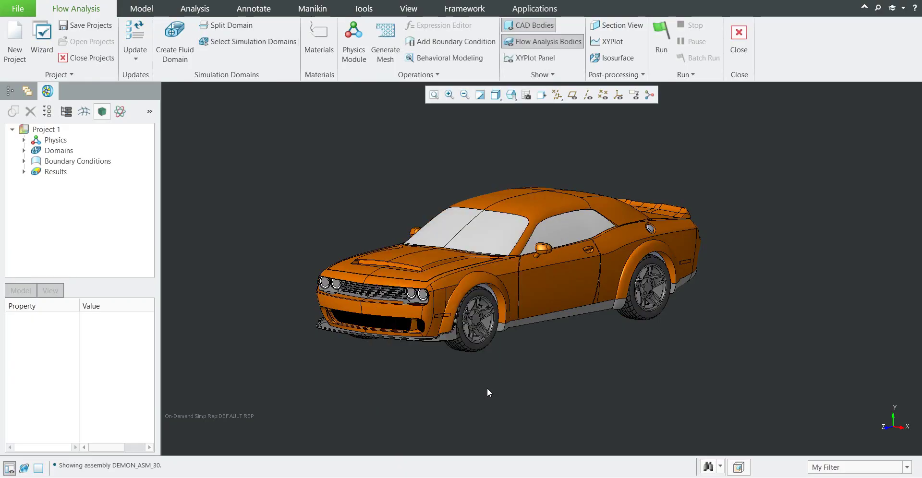
# Set the surface tessellation type of the project's Domains to Regular
pyautogui.click(53, 152)
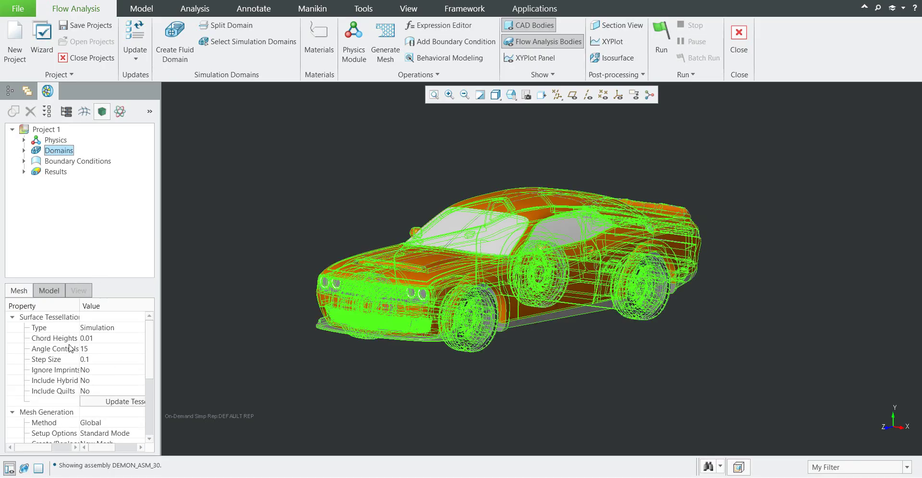
pyautogui.click(123, 330)
pyautogui.click(133, 331)
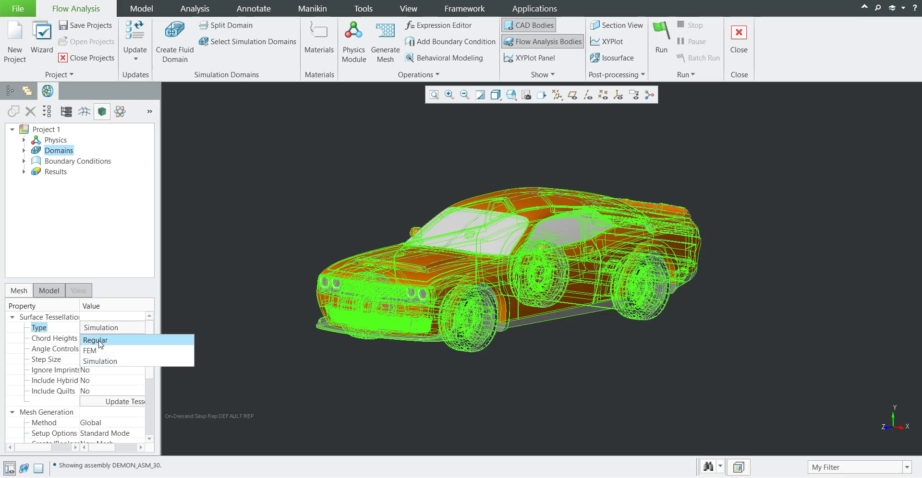
pyautogui.click(96, 341)
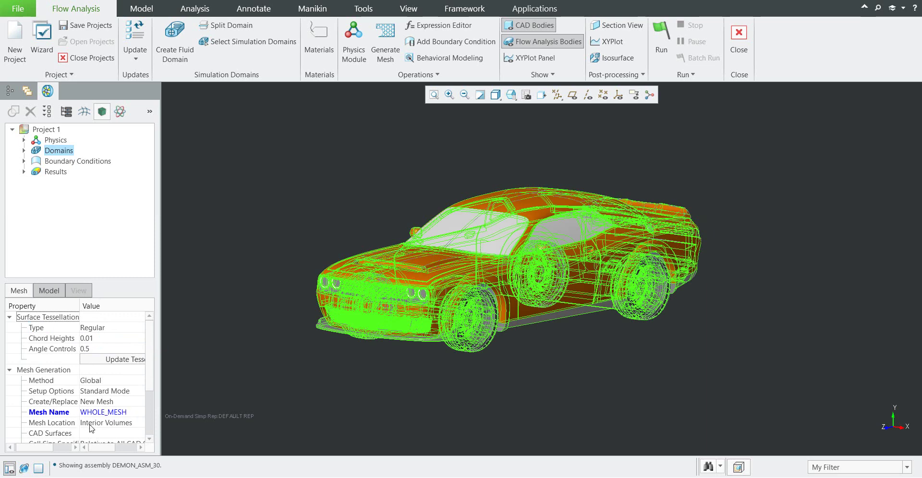
# Set the mesh location to Exterior Volumes and the bounding box margins to Nonuniform
pyautogui.click(124, 425)
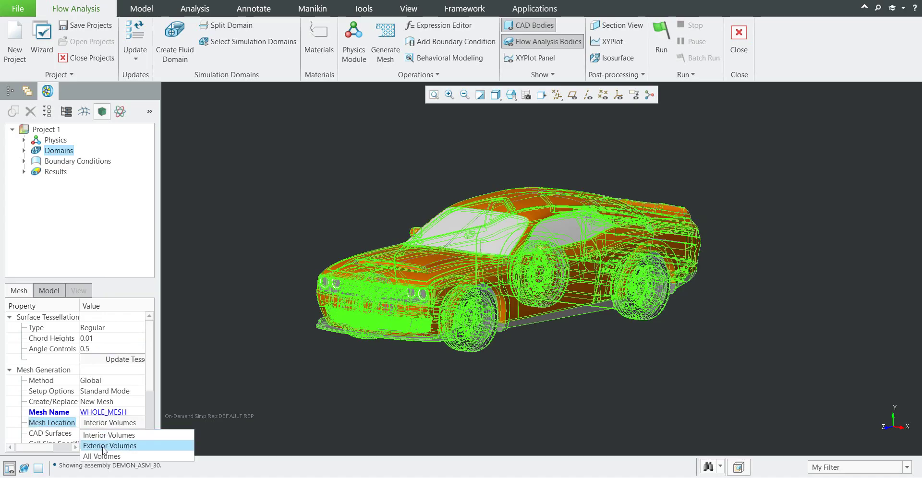
pyautogui.click(103, 446)
pyautogui.scroll(-2, 107, 435)
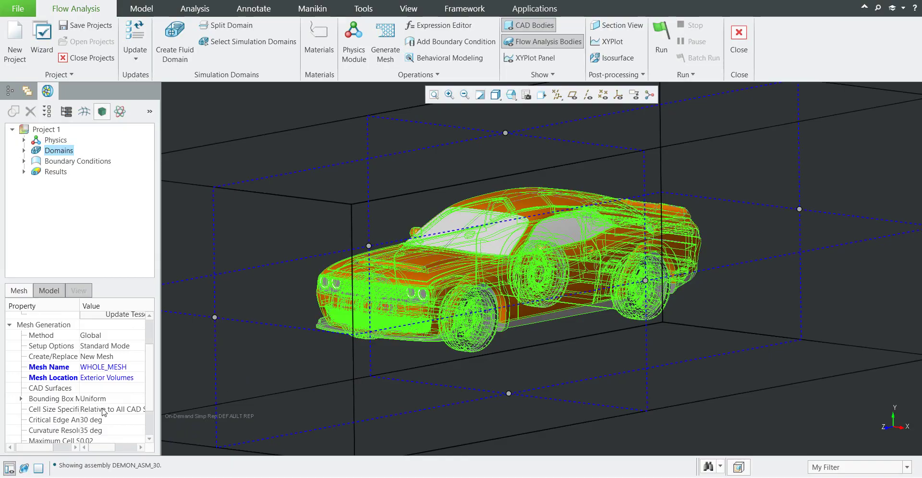
pyautogui.click(117, 402)
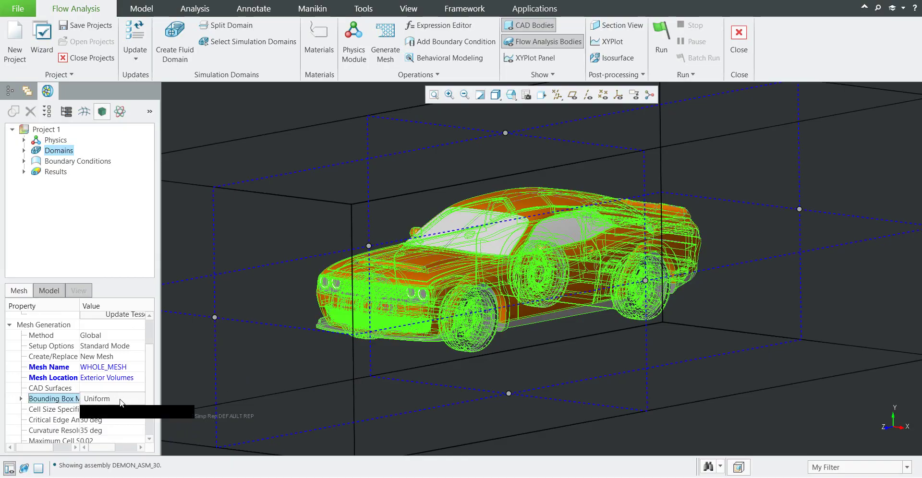
pyautogui.click(121, 402)
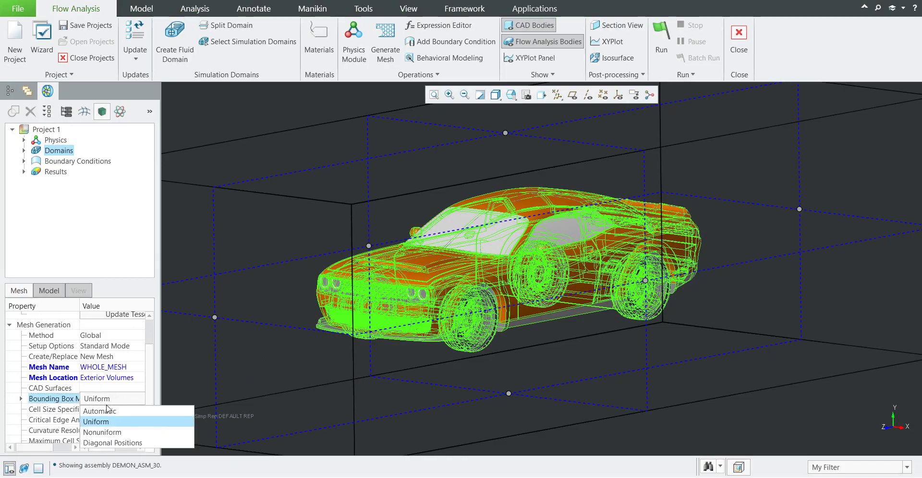
pyautogui.click(100, 432)
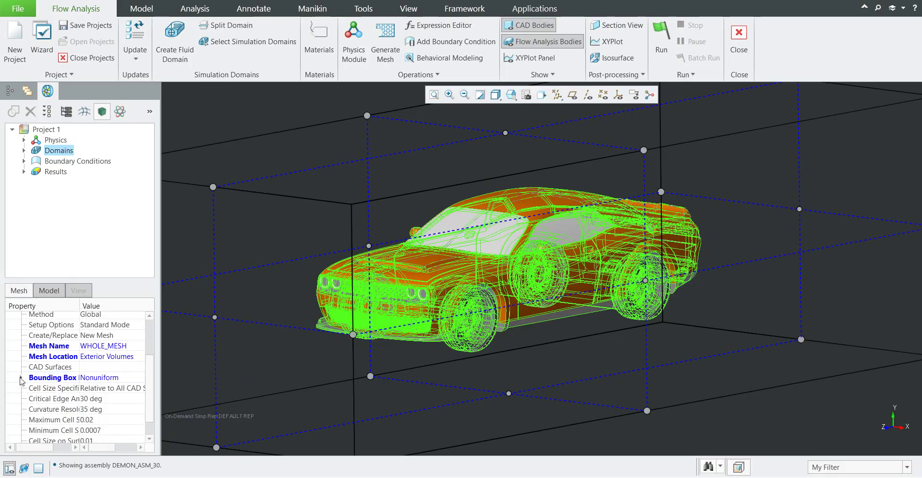
# Set the Y value of the bounding box's minimum side size to 0
pyautogui.click(22, 379)
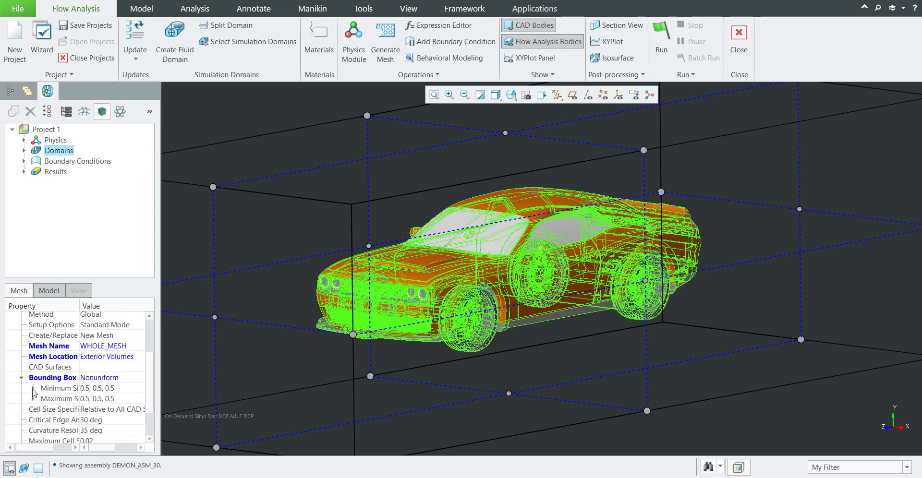
pyautogui.click(34, 389)
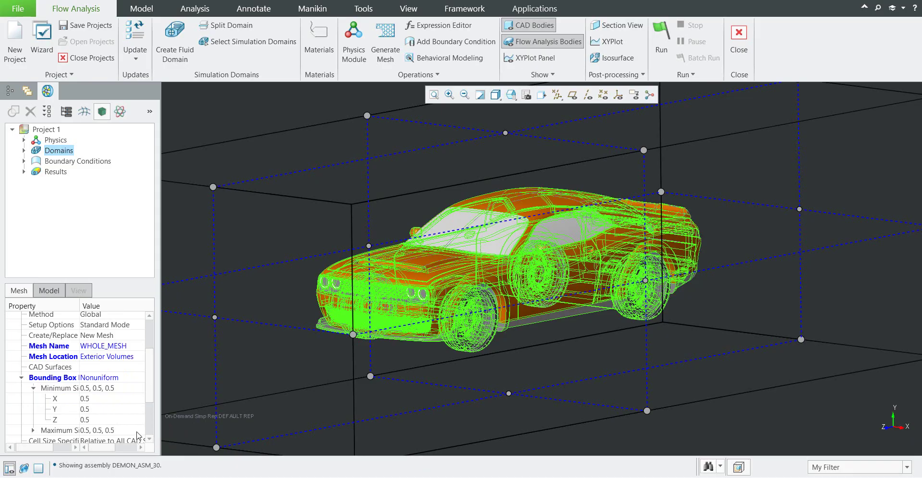
pyautogui.click(95, 409)
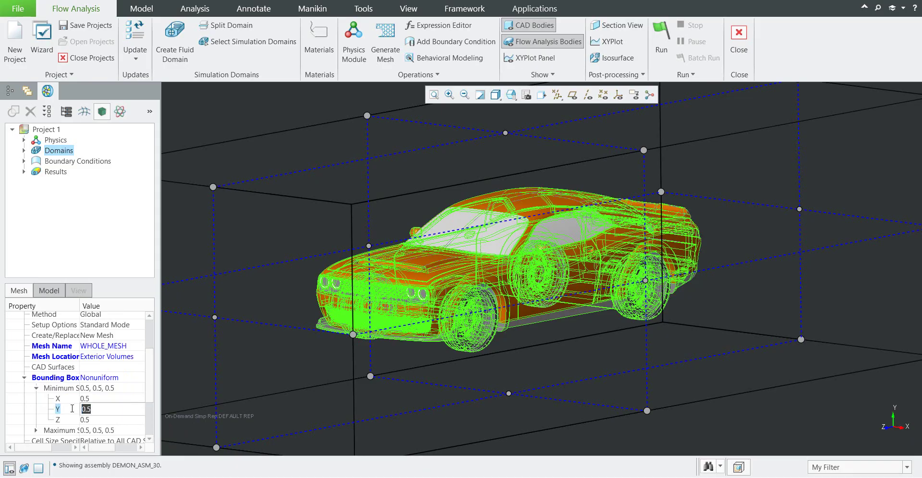
pyautogui.write('0')
pyautogui.press('Return')
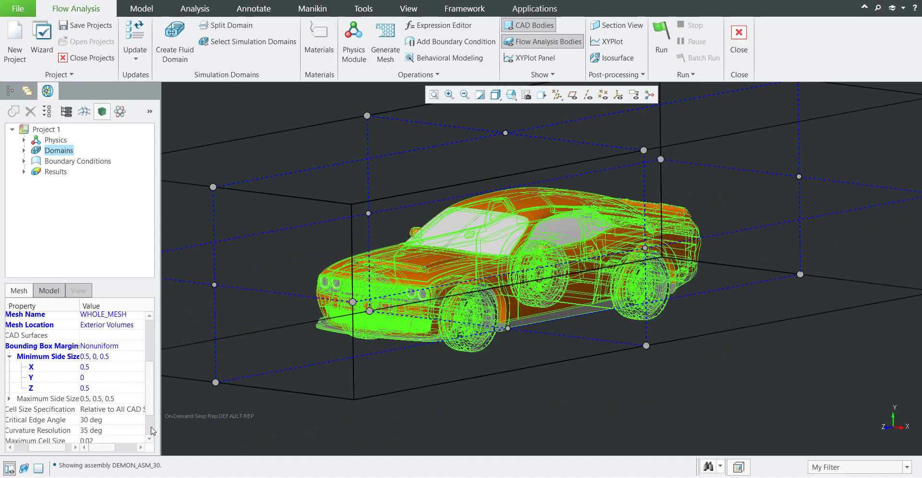
# Generate the exterior mesh and activate the Flow, Turbulence and Streamline physics modules
pyautogui.scroll(-2, 153, 431)
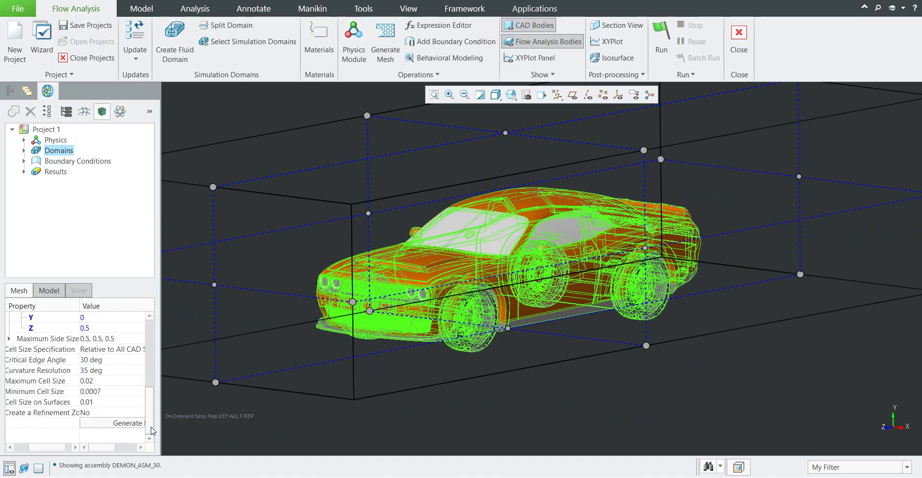
pyautogui.scroll(1, 153, 431)
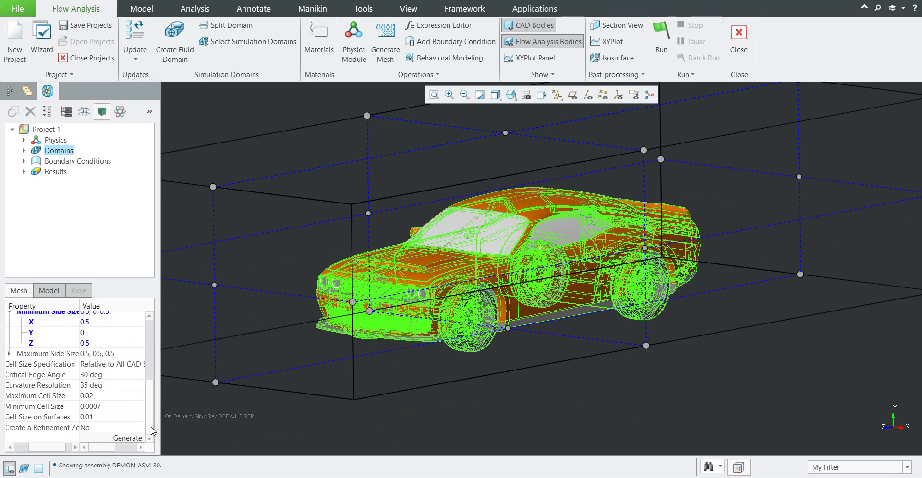
pyautogui.click(150, 435)
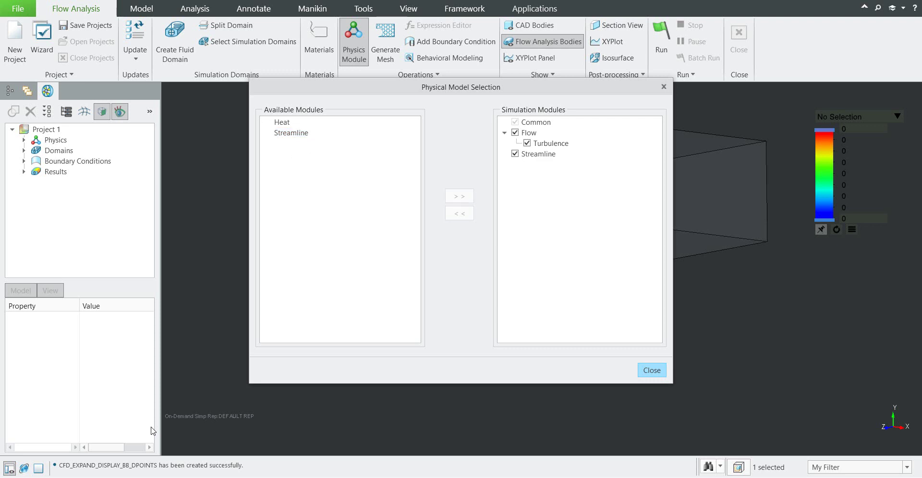
pyautogui.press('Return')
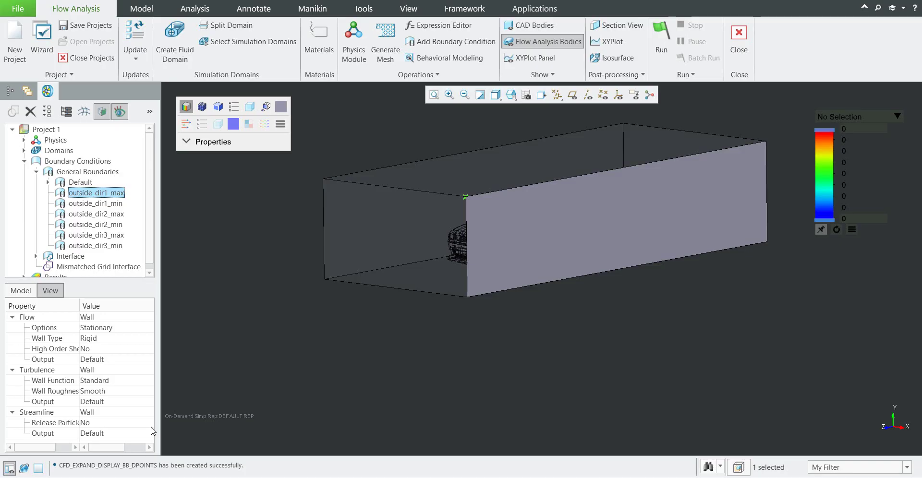
# Set the flow condition of outside_dir1_max, outside_dir1_min and outside_dir2_max together to Specified Pressure Outlet
pyautogui.hotkey('shift', 'Down')
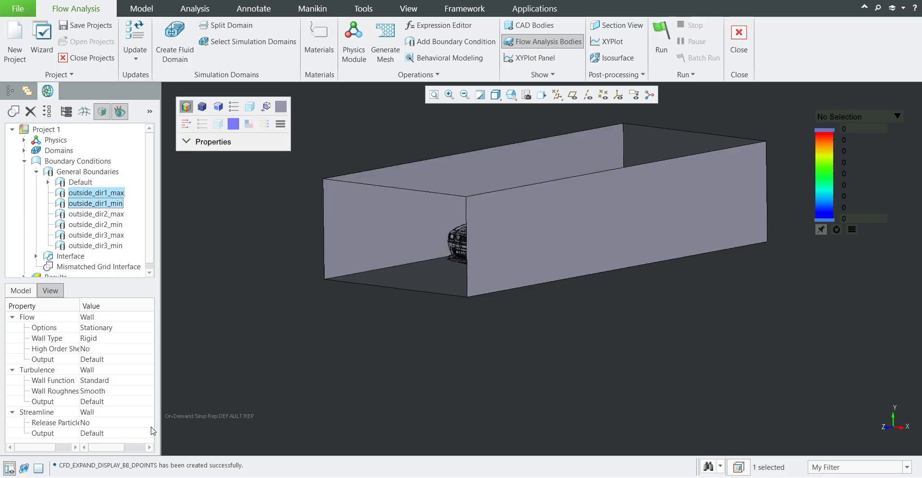
pyautogui.hotkey('shift', 'Down')
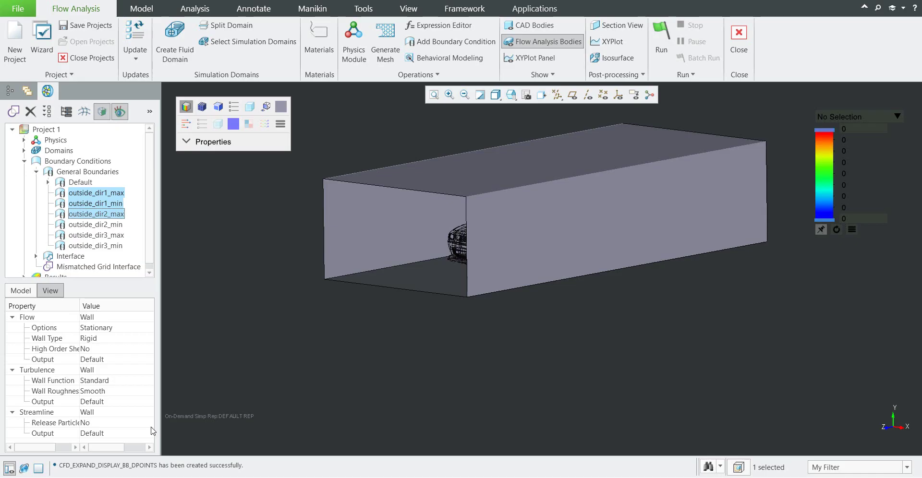
pyautogui.press('Tab')
pyautogui.hotkey('alt', 'Down')
pyautogui.press('Down')
pyautogui.press('Down')
pyautogui.press('Down')
pyautogui.press('Down')
pyautogui.press('Down')
pyautogui.press('Down')
pyautogui.press('Down')
pyautogui.press('Down')
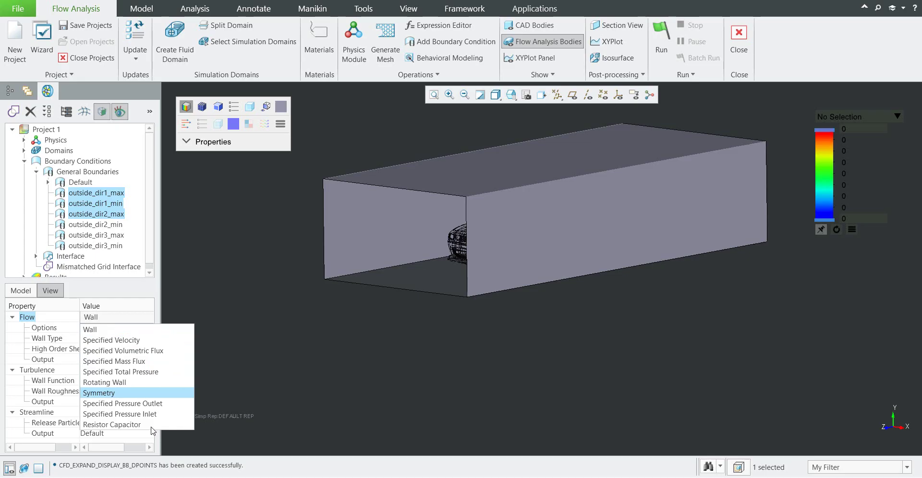
pyautogui.press('Up')
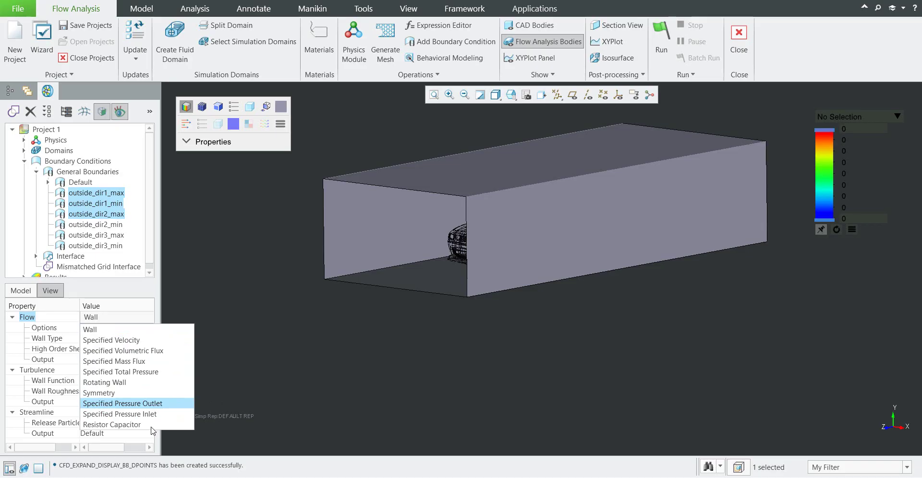
pyautogui.press('Return')
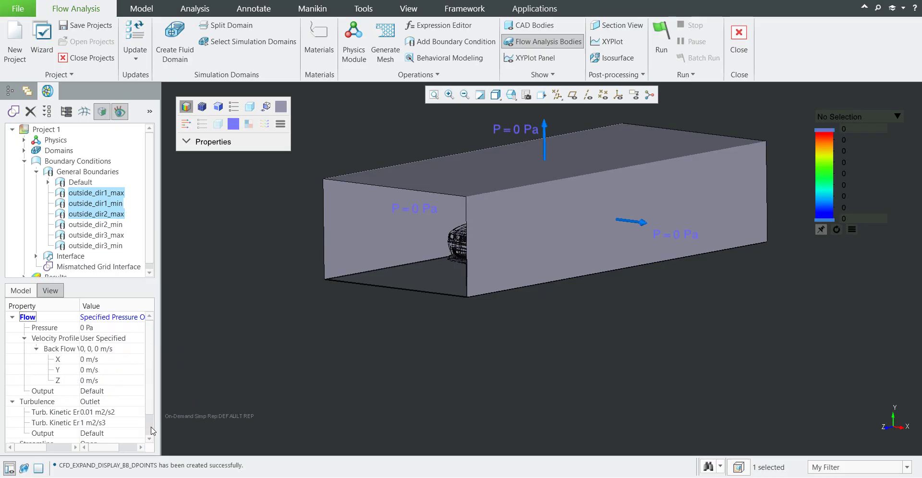
# Set the Y component of the three pressure outlets' back flow velocity to 0 m/s
pyautogui.press('Down')
pyautogui.press('Down')
pyautogui.press('Down')
pyautogui.press('Down')
pyautogui.press('Down')
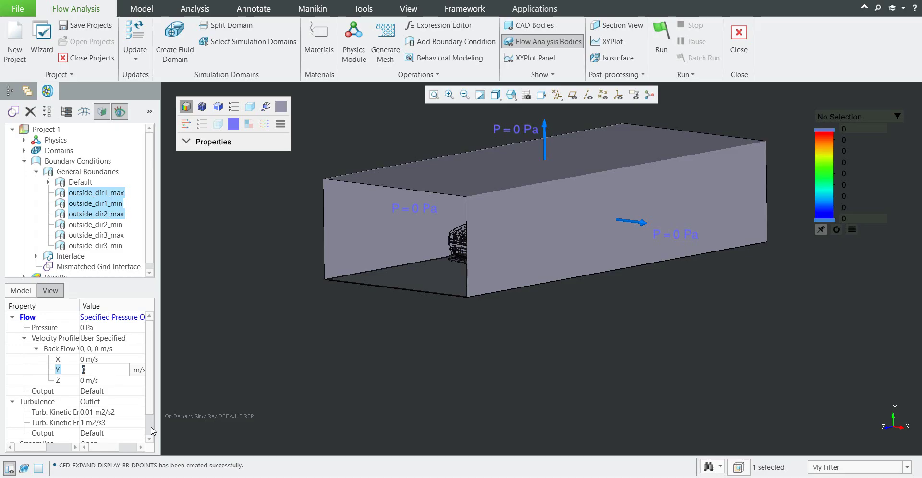
pyautogui.write('90')
pyautogui.press('BackSpace')
pyautogui.press('BackSpace')
pyautogui.write('25')
pyautogui.press('BackSpace')
pyautogui.press('BackSpace')
pyautogui.write('0')
pyautogui.press('Return')
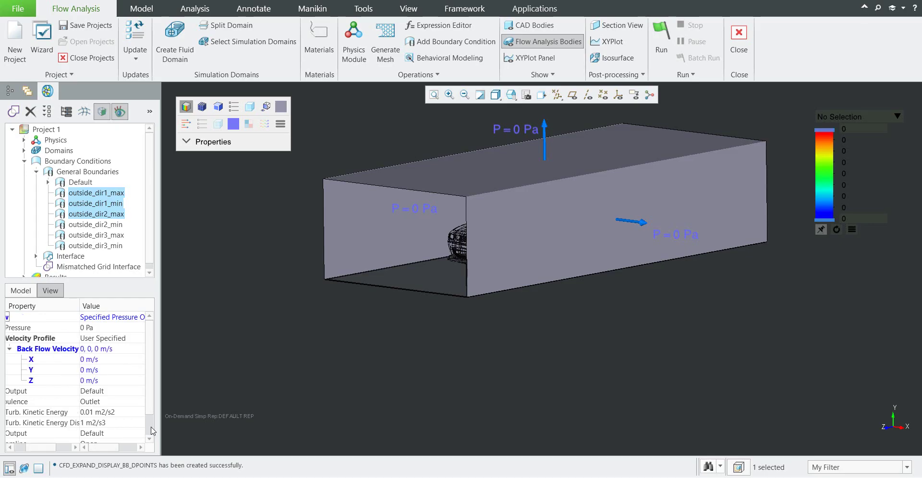
# Set the Z component of the three pressure outlets' back flow velocity to -25 m/s
pyautogui.press('Return')
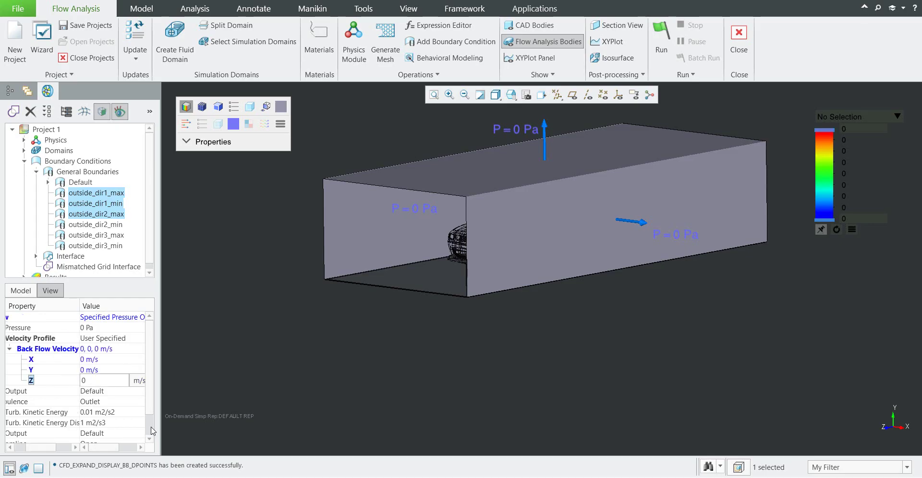
pyautogui.write('-')
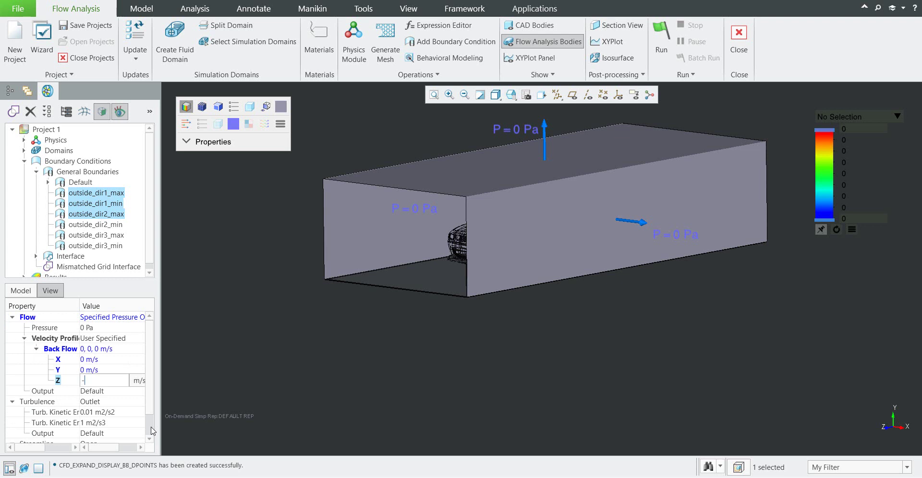
pyautogui.write('25')
pyautogui.press('Return')
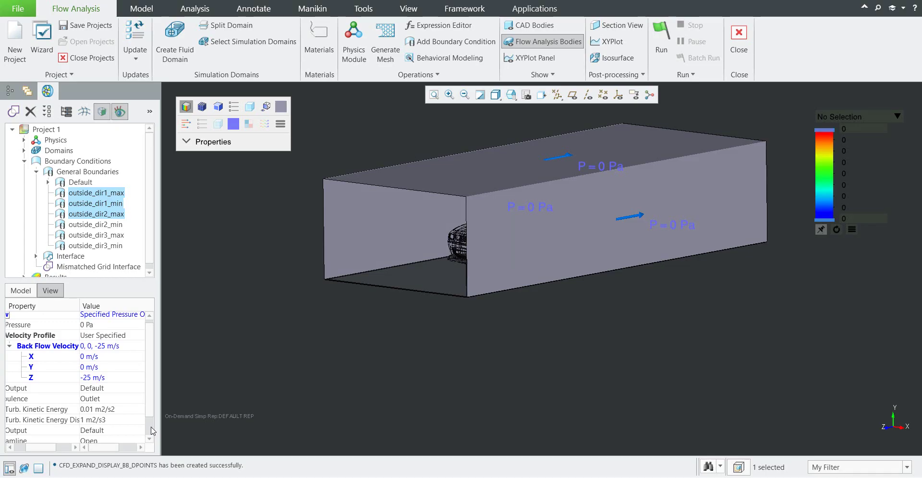
# Set the flow condition of outside_dir3_max to Specified Velocity with a normal velocity of 25 m/s
pyautogui.press('Down')
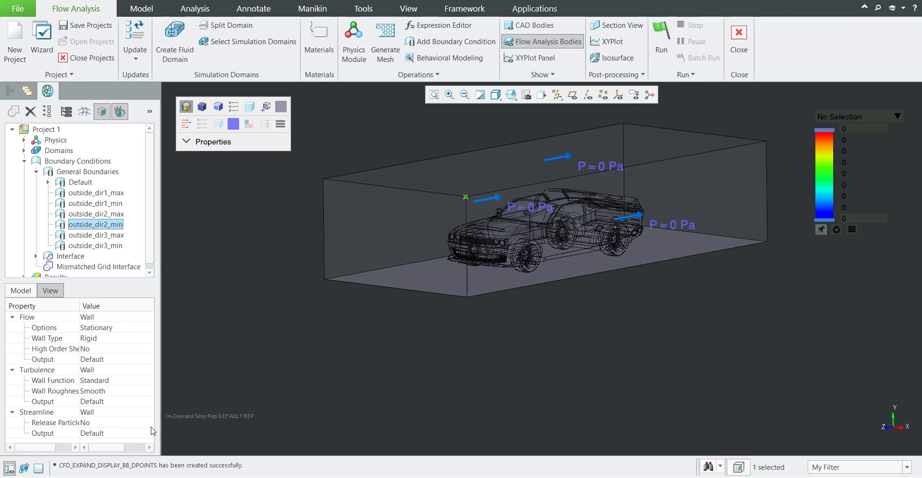
pyautogui.press('Down')
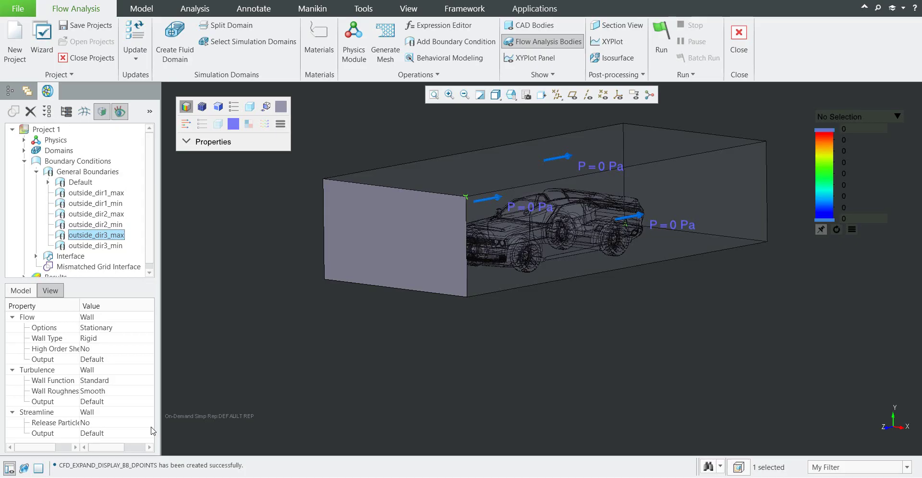
pyautogui.press('Tab')
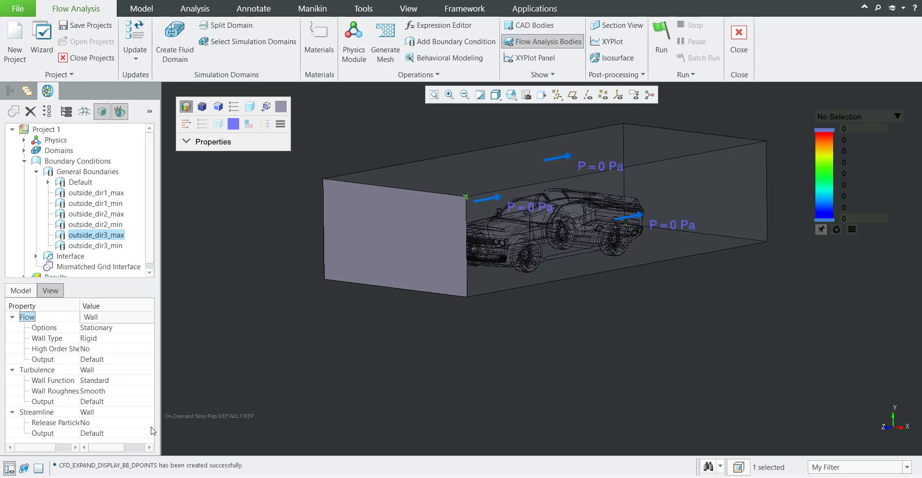
pyautogui.hotkey('alt', 'Down')
pyautogui.press('Down')
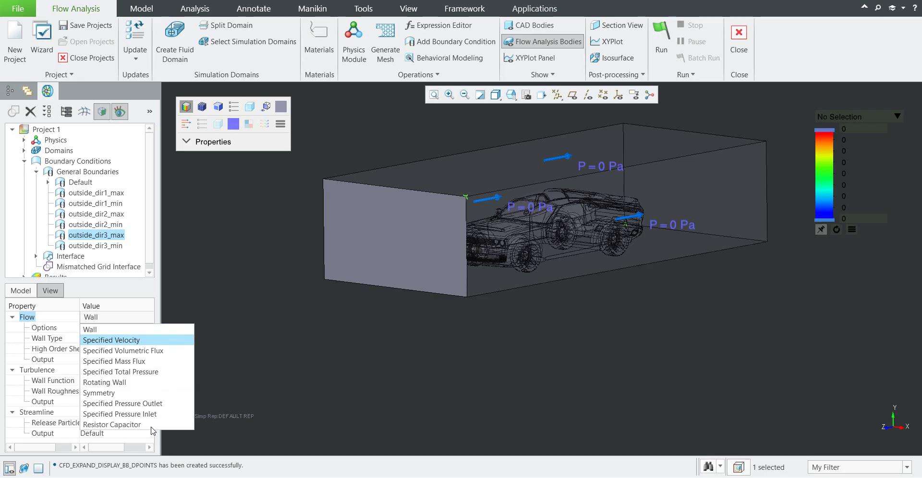
pyautogui.press('Return')
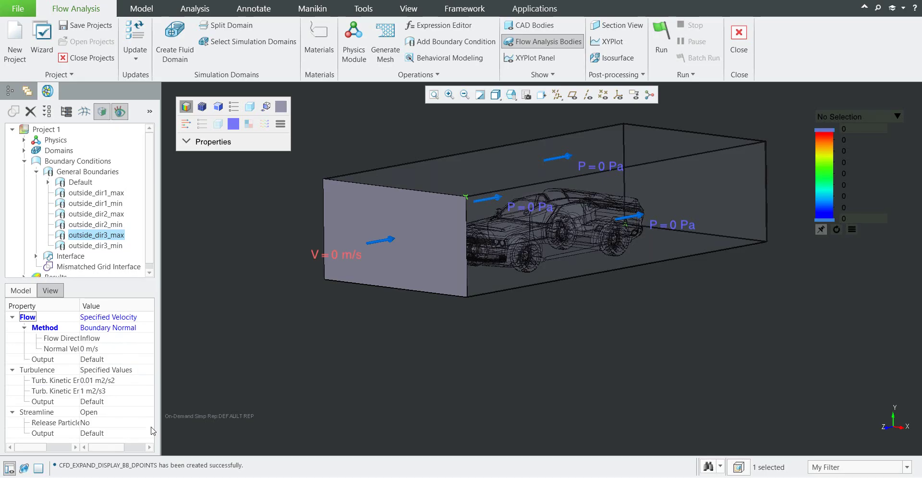
pyautogui.press('Down')
pyautogui.press('Down')
pyautogui.press('Down')
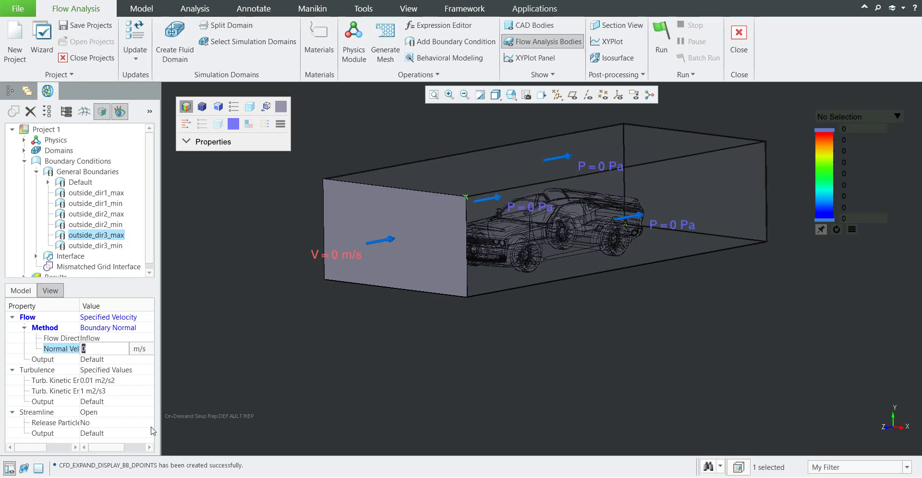
pyautogui.write('25')
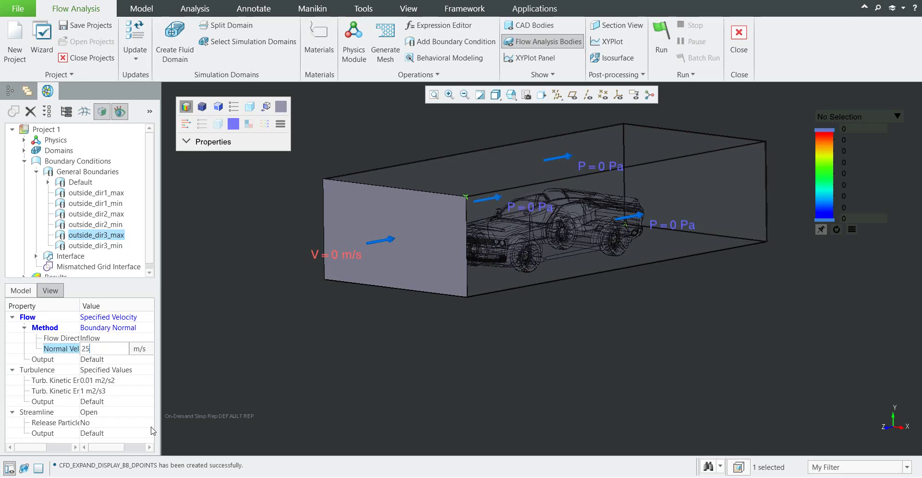
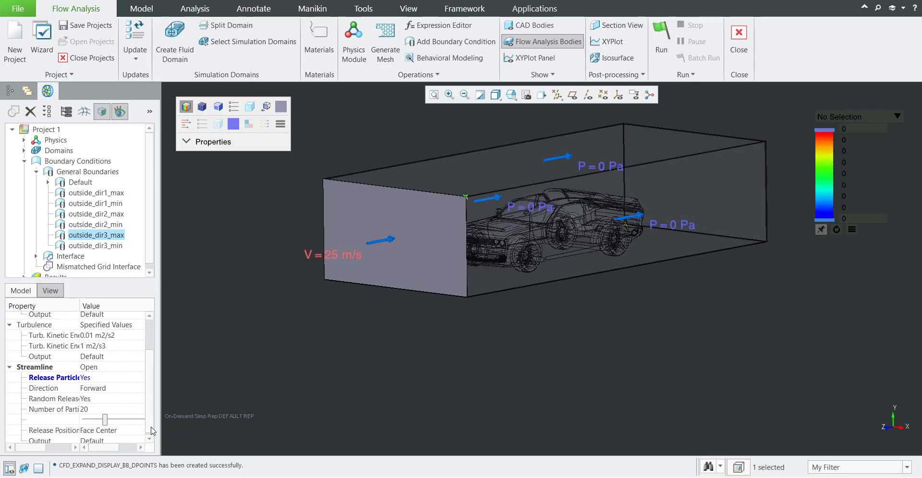
# Set the number of streamline particles released from outside_dir3_max to 40
pyautogui.press('Tab')
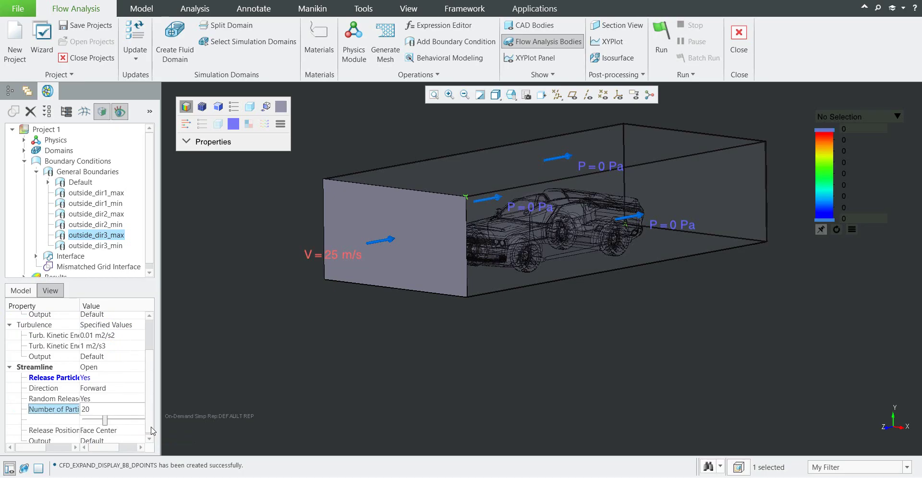
pyautogui.press('Tab')
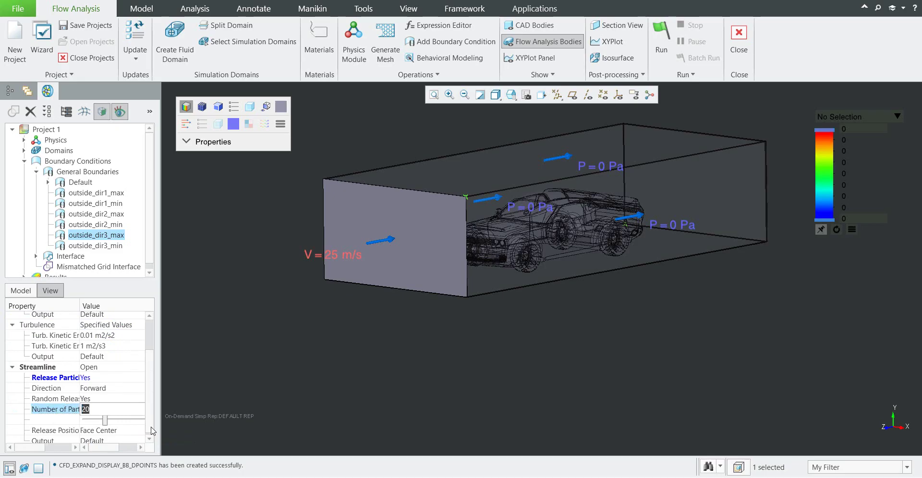
pyautogui.write('40')
pyautogui.press('Return')
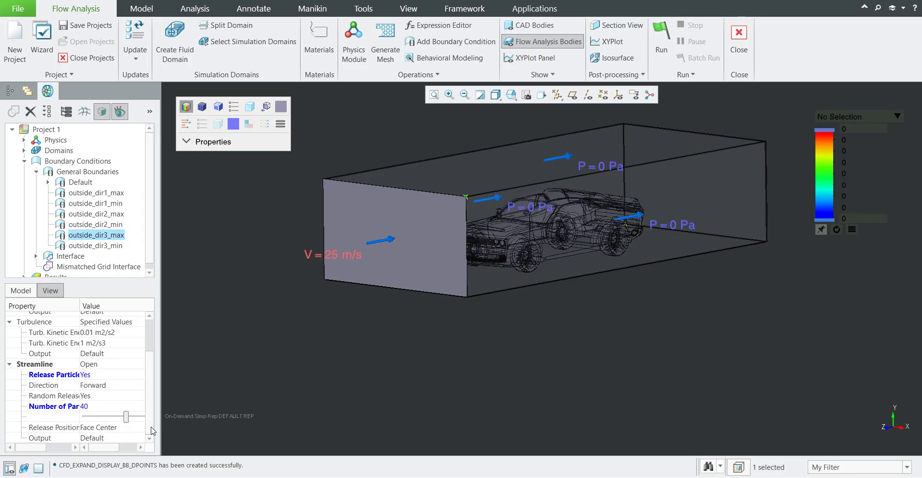
# Set the flow condition of the outside_dir3_min boundary to Specified Pressure Outlet
pyautogui.press('Down')
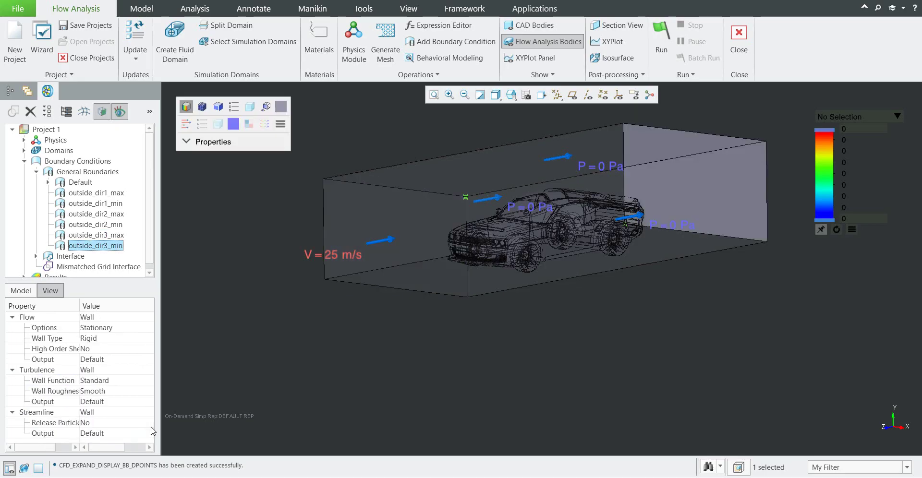
pyautogui.press('Tab')
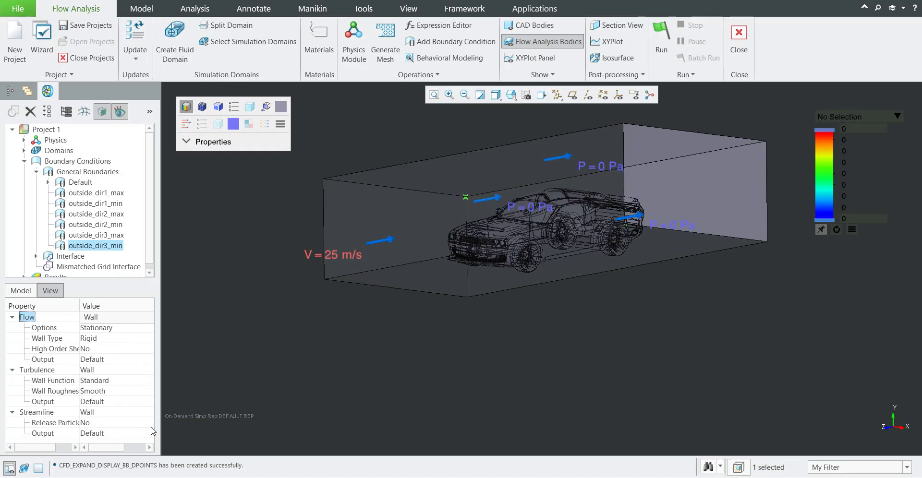
pyautogui.hotkey('alt', 'Down')
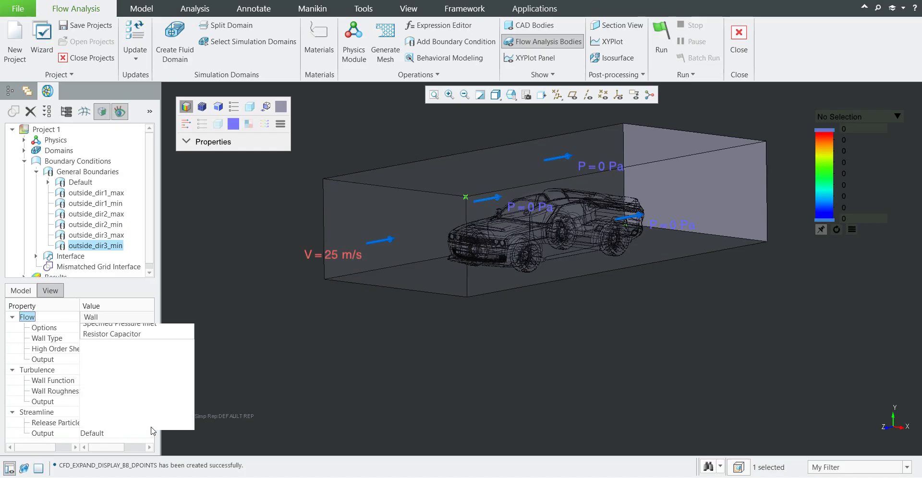
pyautogui.press('Down')
pyautogui.press('Down')
pyautogui.press('Down')
pyautogui.press('Down')
pyautogui.press('Down')
pyautogui.press('Down')
pyautogui.press('Down')
pyautogui.press('Down')
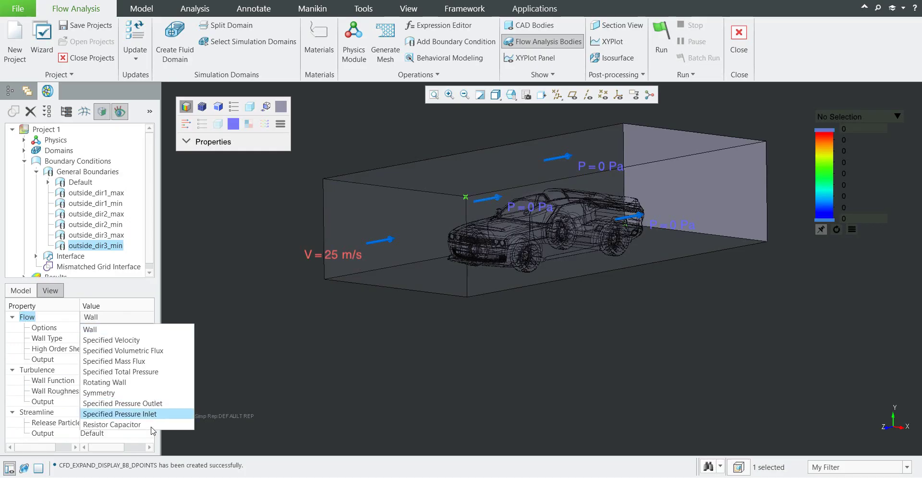
pyautogui.press('Up')
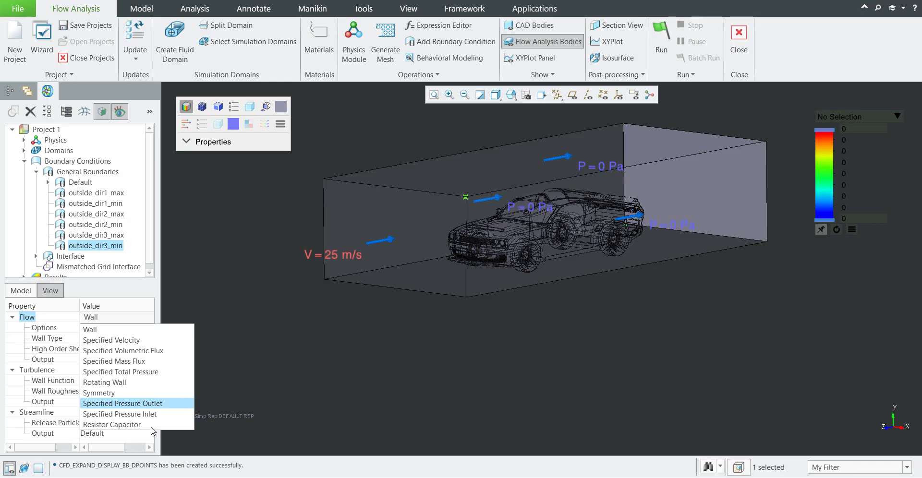
pyautogui.press('Escape')
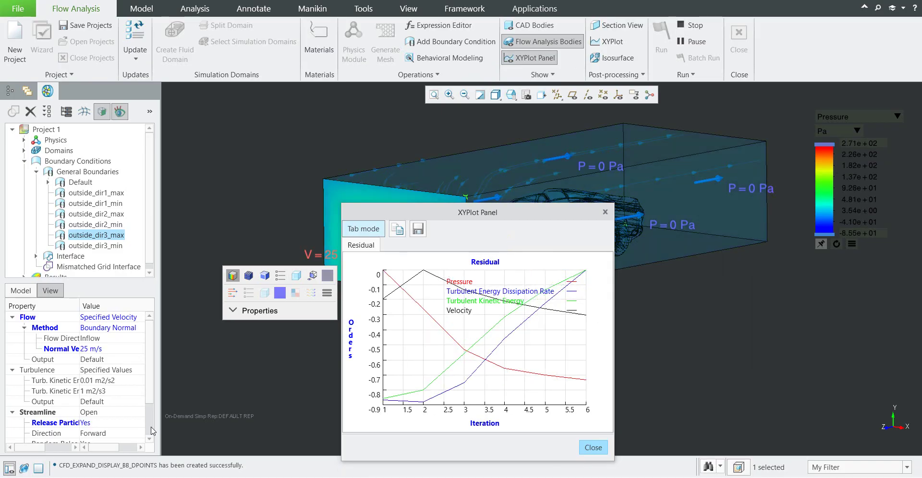
# Close the residual plot and examine the display properties of the streamline result
pyautogui.click(605, 212)
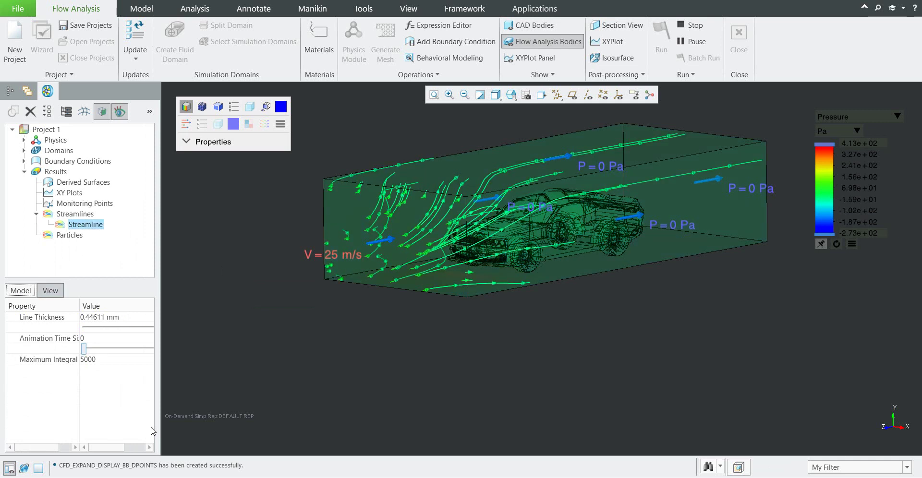
pyautogui.press('Right')
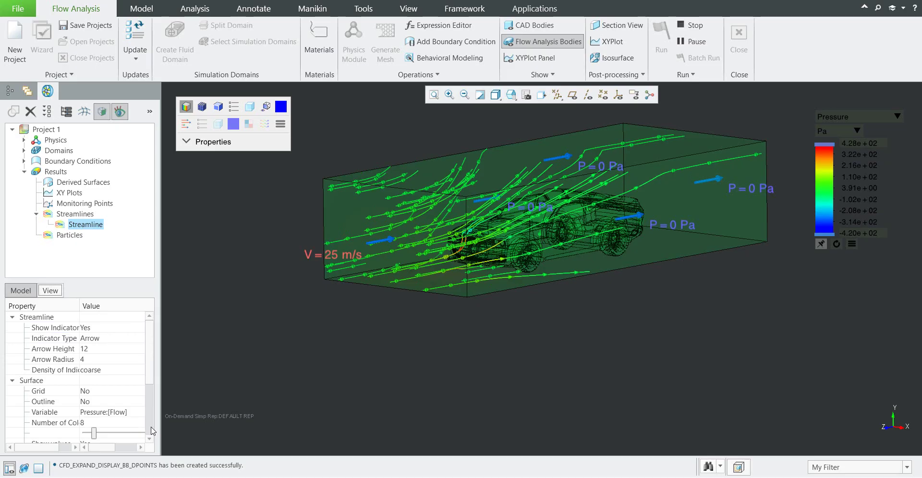
pyautogui.scroll(-3, 152, 431)
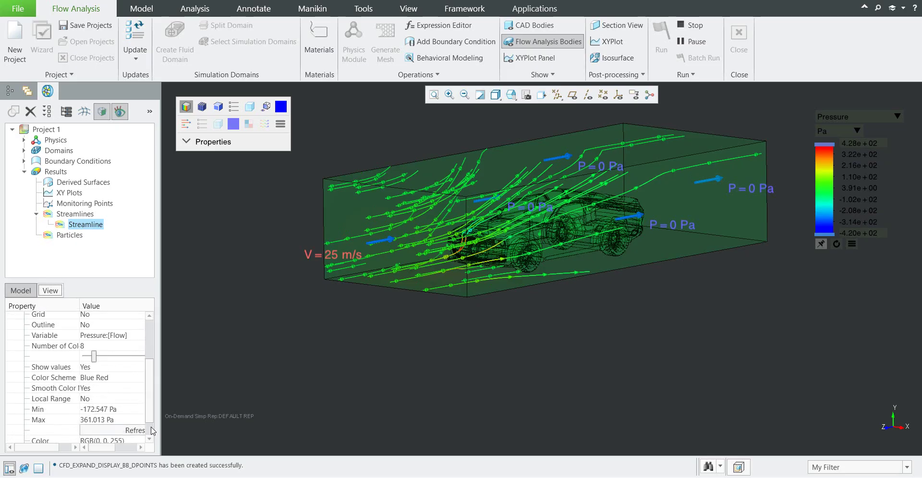
pyautogui.scroll(-1, 153, 431)
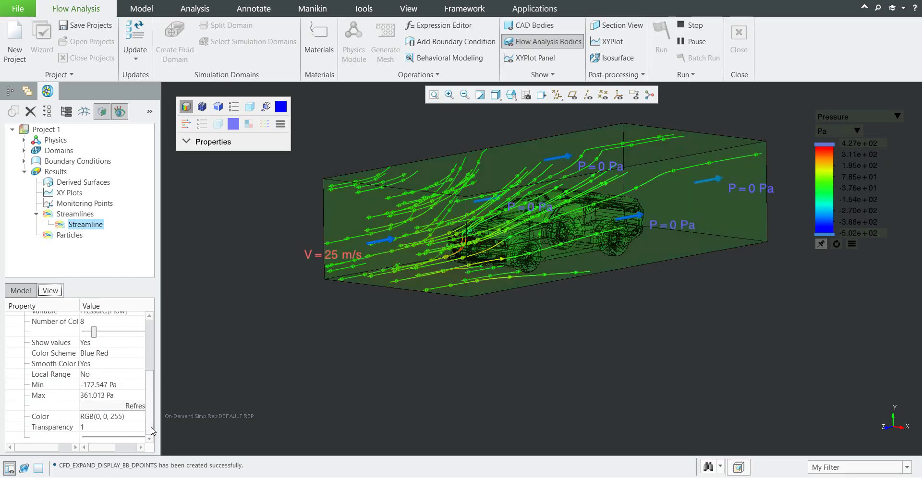
pyautogui.scroll(-1, 153, 430)
pyautogui.scroll(5, 153, 431)
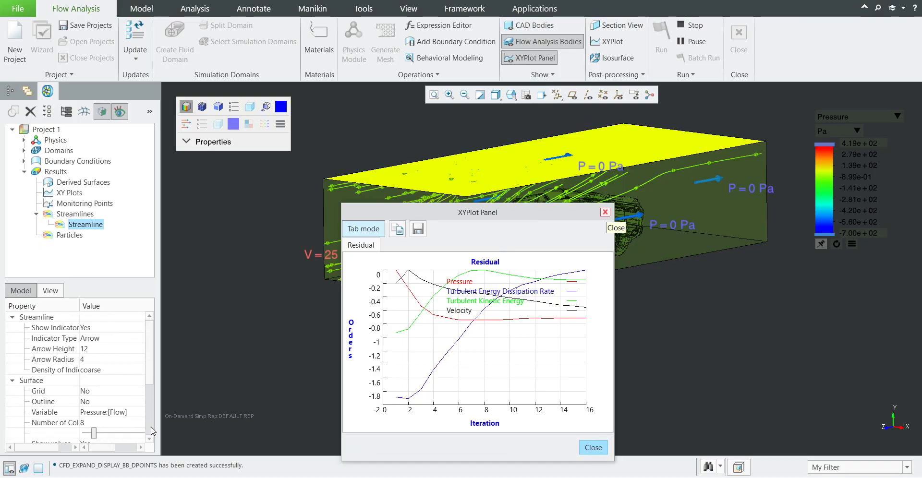
# Close the residual plot and review the flow and streamline settings of the outside_dir3_max boundary
pyautogui.click(605, 213)
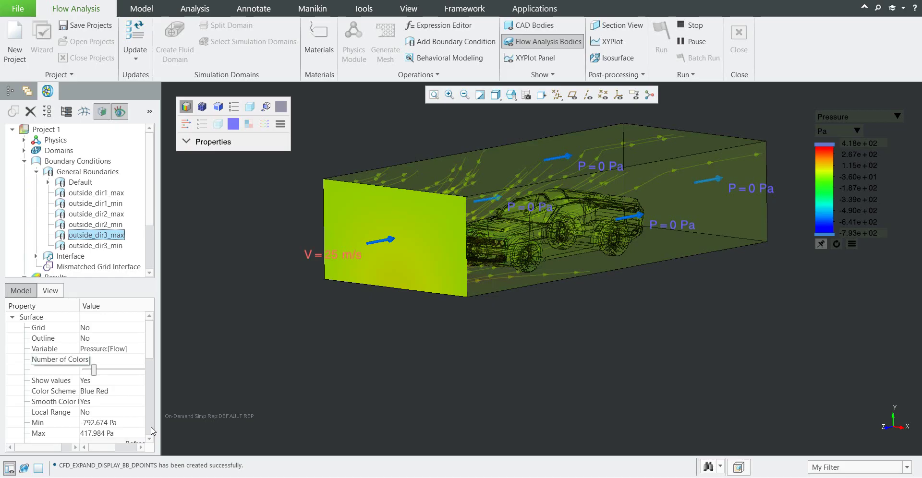
pyautogui.press('Right')
pyautogui.press('Right')
pyautogui.press('Right')
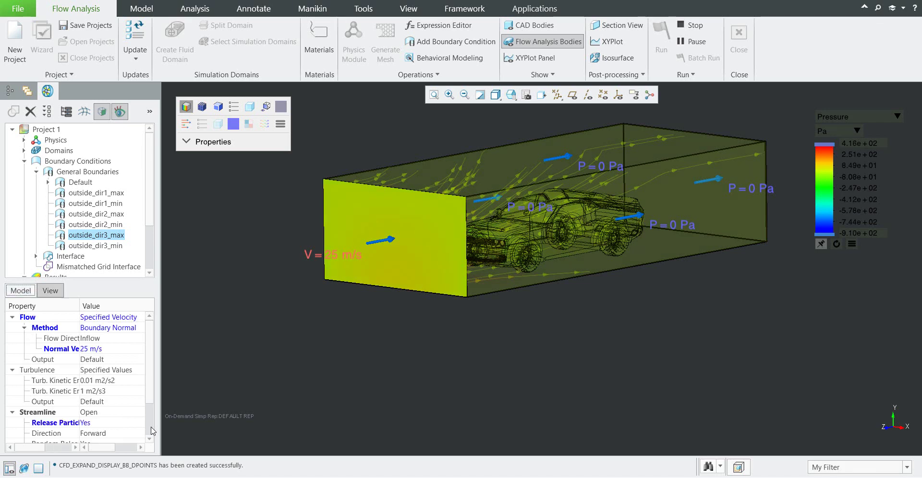
pyautogui.scroll(-3, 151, 428)
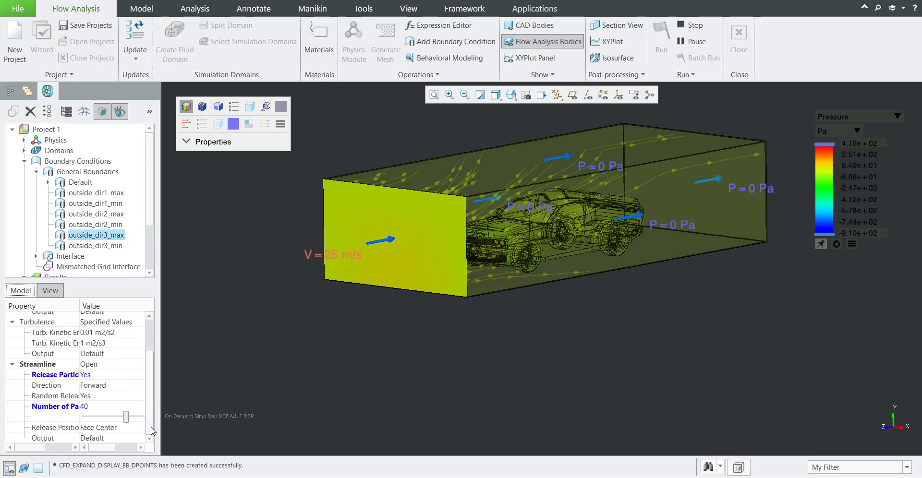
pyautogui.scroll(1, 151, 431)
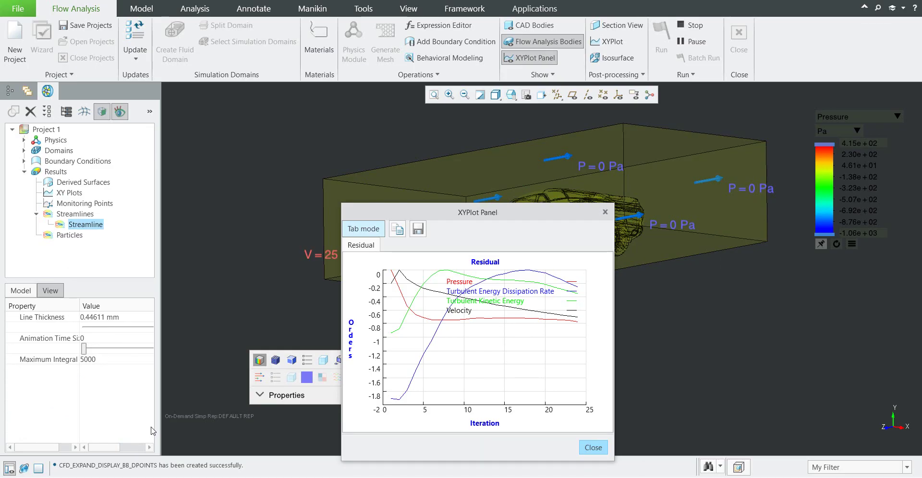
# Close the residual plot and orient the model to a side view of the car
pyautogui.moveTo(561, 337)
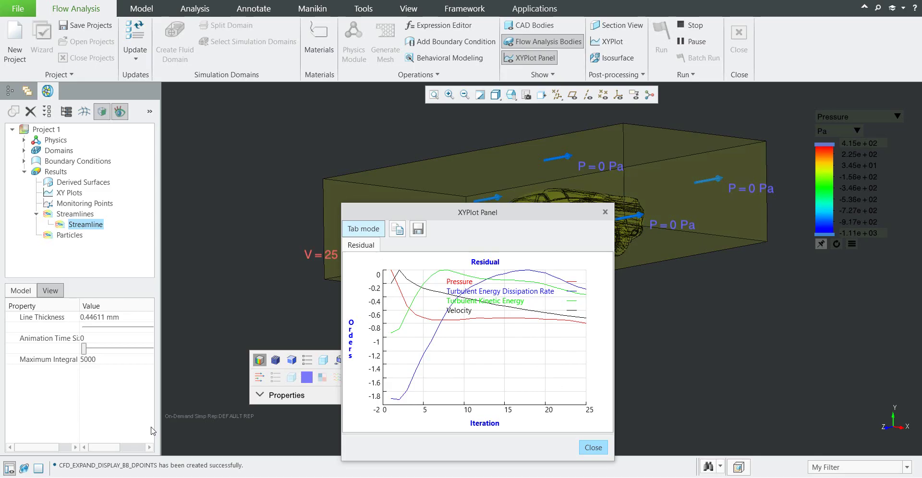
pyautogui.press('Escape')
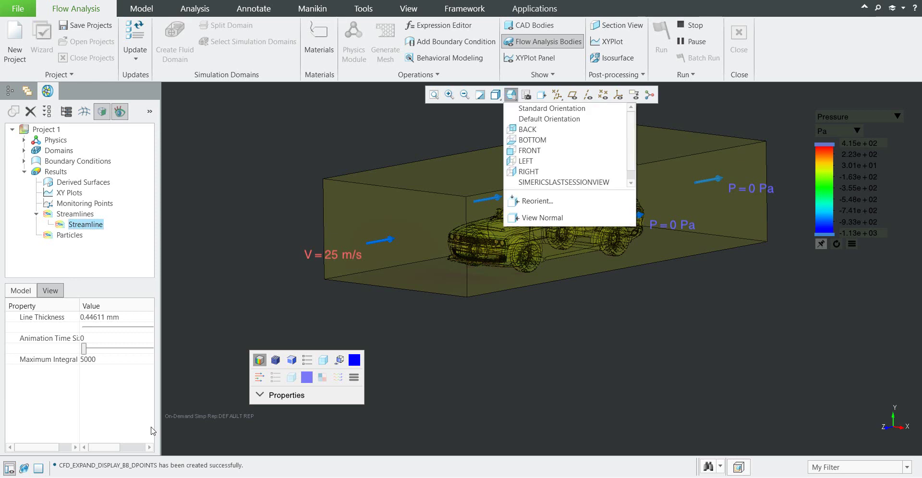
pyautogui.press('Return')
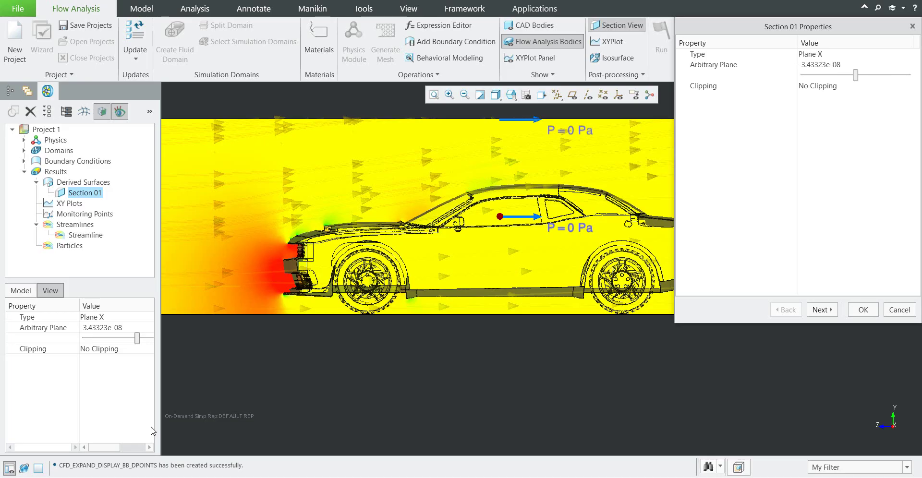
# Set the surface variable of the X-plane section to Velocity Z:[Flow]
pyautogui.press('Return')
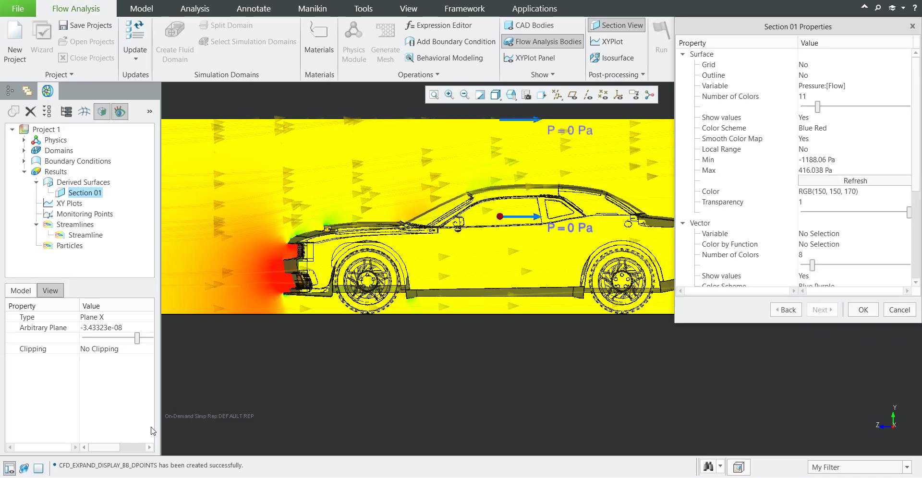
pyautogui.press('Tab')
pyautogui.hotkey('alt', 'Down')
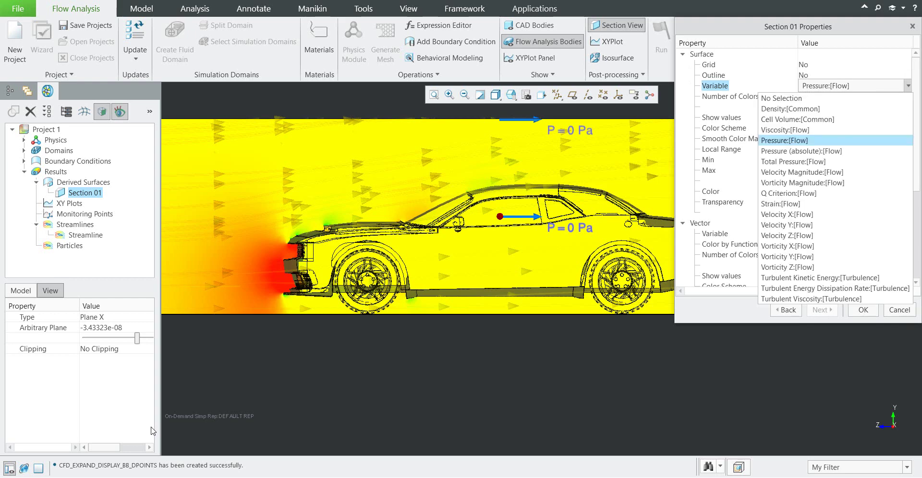
pyautogui.press('Down')
pyautogui.press('Down')
pyautogui.press('Down')
pyautogui.press('Down')
pyautogui.press('Down')
pyautogui.press('Down')
pyautogui.press('Down')
pyautogui.press('Up')
pyautogui.press('Up')
pyautogui.press('Up')
pyautogui.press('Up')
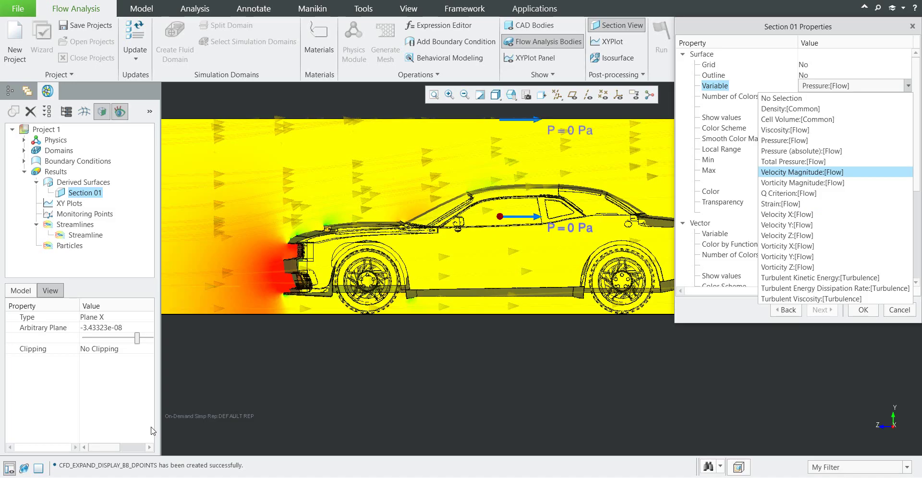
pyautogui.press('Down')
pyautogui.press('Down')
pyautogui.press('Down')
pyautogui.press('Down')
pyautogui.press('Down')
pyautogui.press('Down')
pyautogui.press('Down')
pyautogui.press('Up')
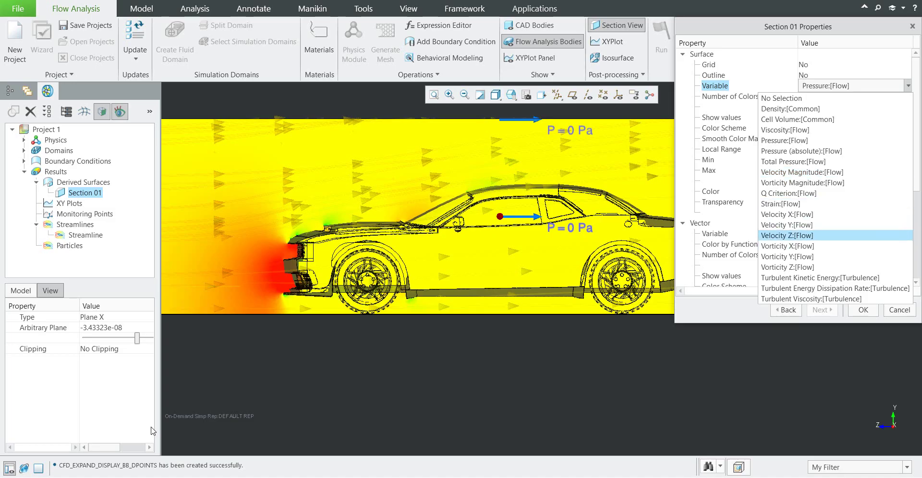
pyautogui.press('Escape')
pyautogui.press('Return')
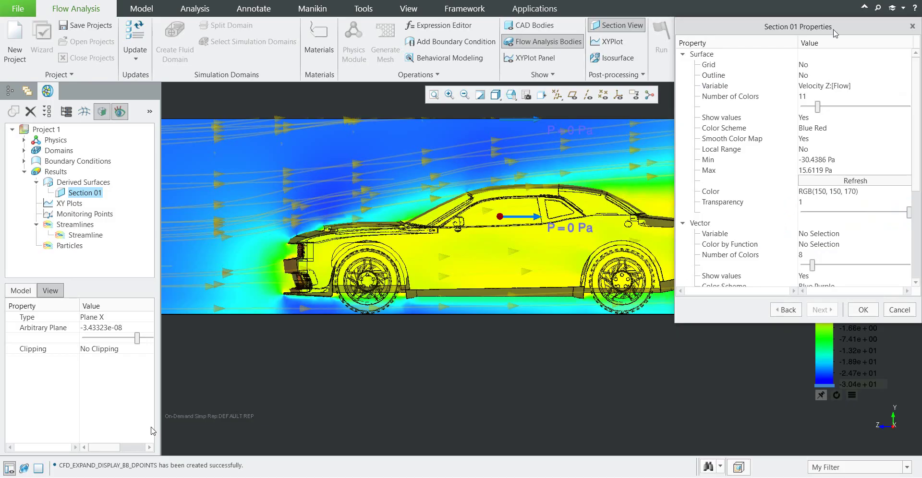
# Move the section's properties clear of the car and set its surface variable to Velocity Magnitude:[Flow]
pyautogui.moveTo(837, 32); pyautogui.dragTo(844, 38)
pyautogui.moveTo(823, 206); pyautogui.dragTo(625, 347)
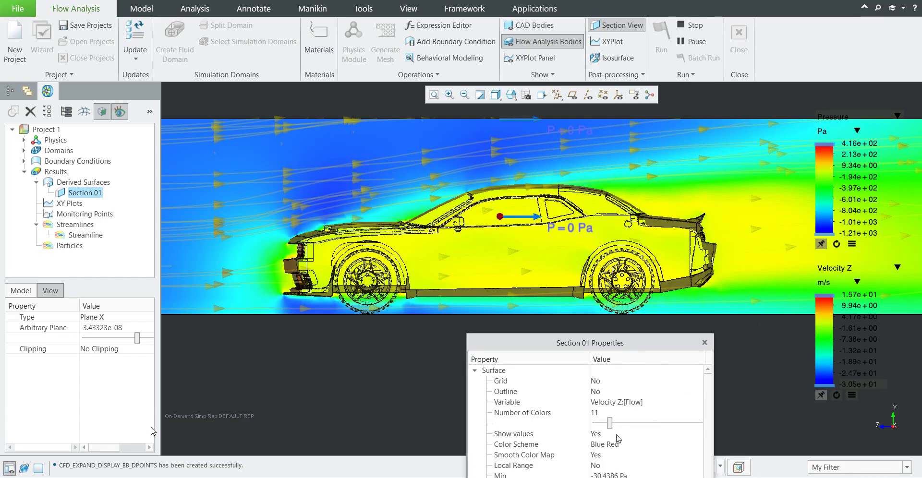
pyautogui.click(619, 402)
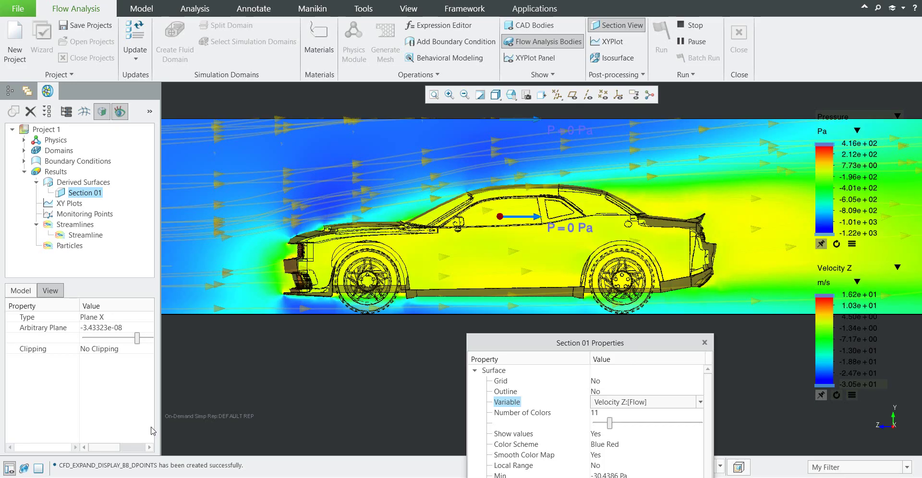
pyautogui.hotkey('alt', 'Down')
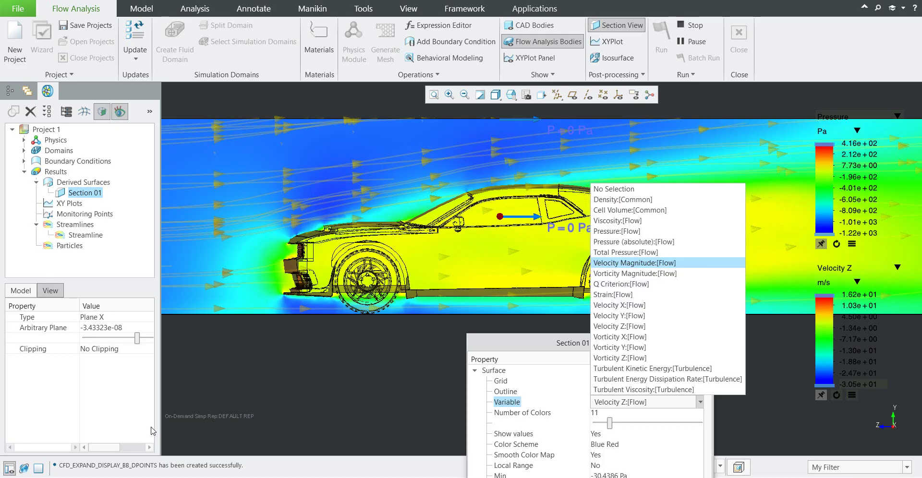
pyautogui.press('Return')
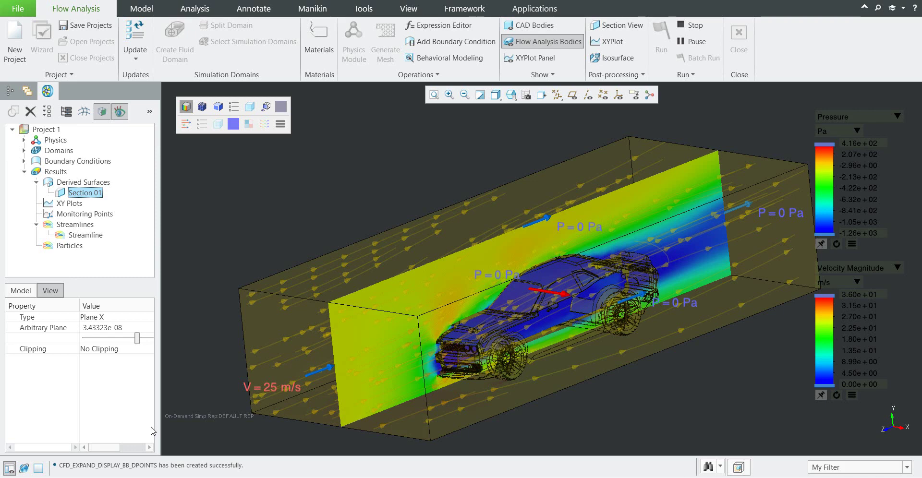
# Hide the Section 01 derived surface
pyautogui.hotkey('shift', 'F10')
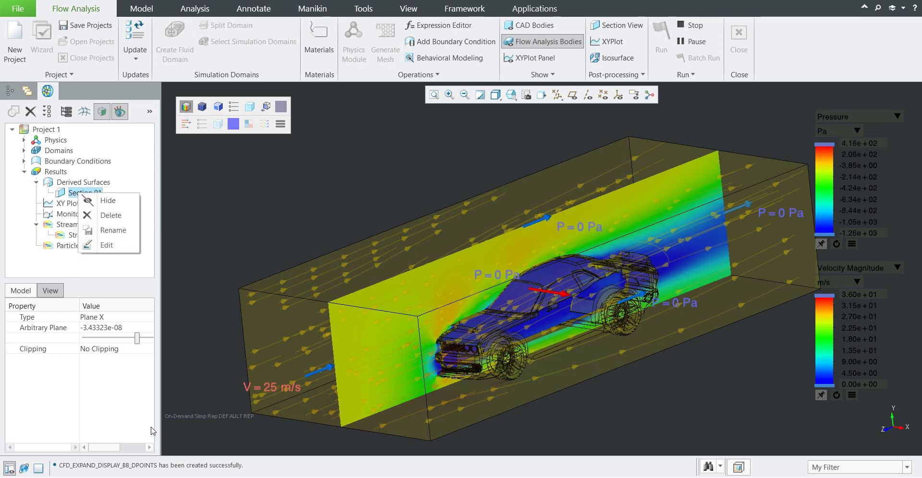
pyautogui.press('Down')
pyautogui.press('Escape')
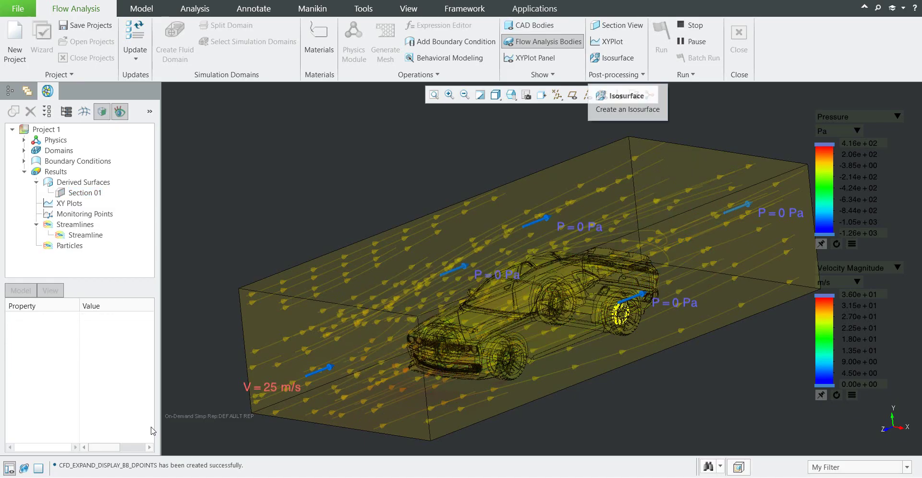
# Create an isosurface with Velocity Magnitude:[Flow] as its variable
pyautogui.click(612, 58)
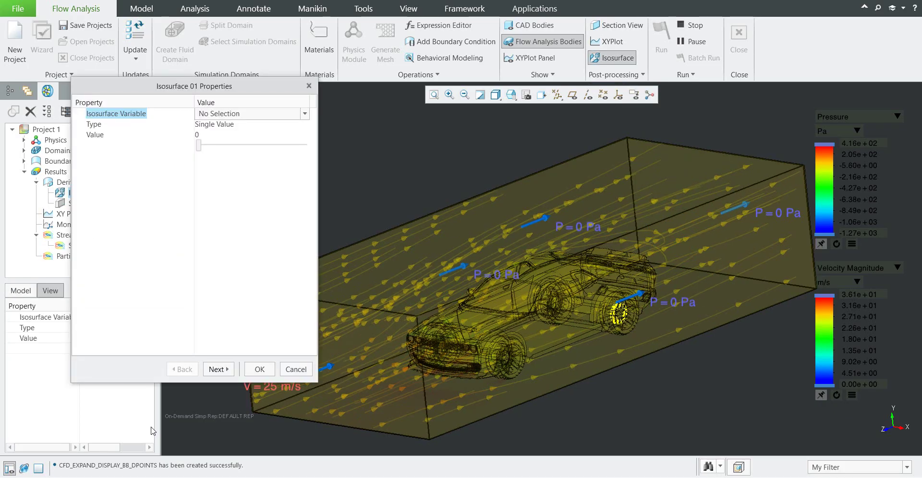
pyautogui.hotkey('alt', 'Down')
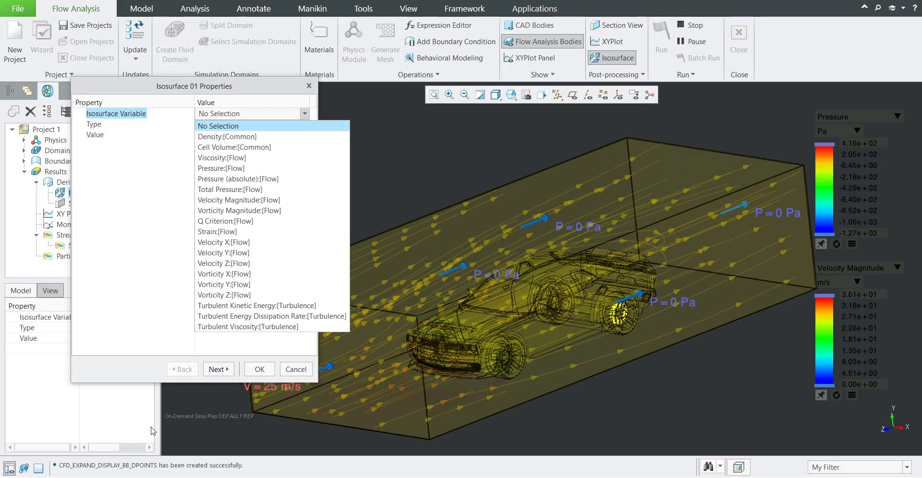
pyautogui.press('Down')
pyautogui.press('Down')
pyautogui.press('Down')
pyautogui.press('Down')
pyautogui.press('Down')
pyautogui.press('Down')
pyautogui.press('Down')
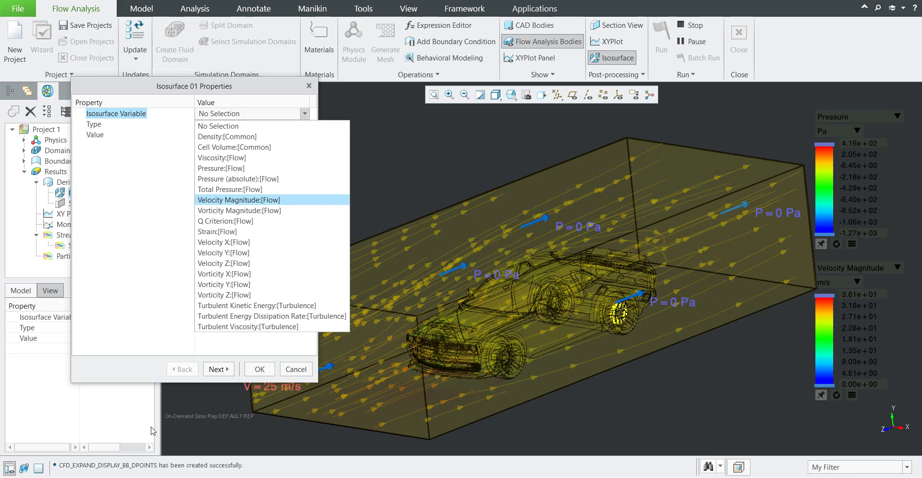
pyautogui.press('Return')
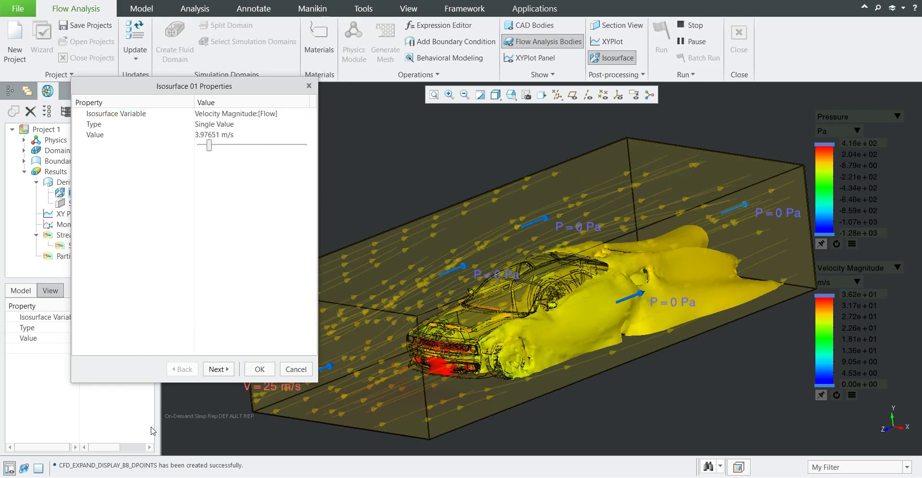
# Set the type of the velocity isosurface to Value Range
pyautogui.press('Down')
pyautogui.hotkey('alt', 'Down')
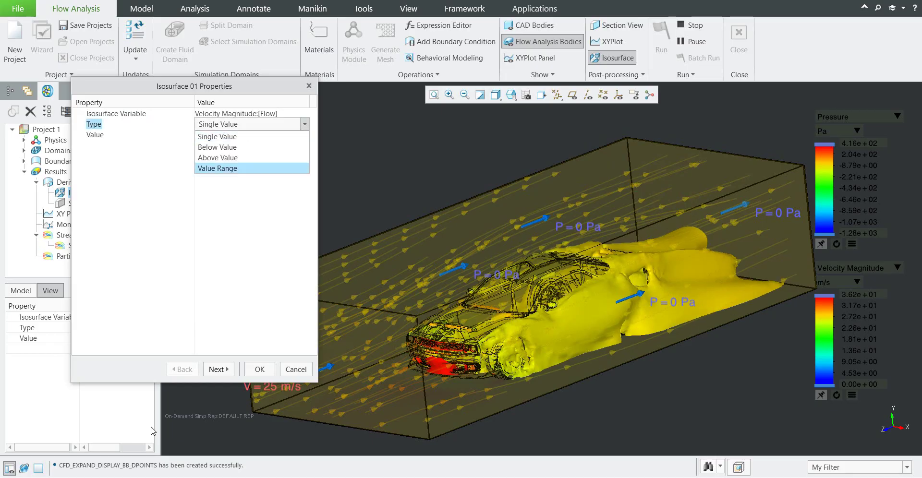
pyautogui.press('Return')
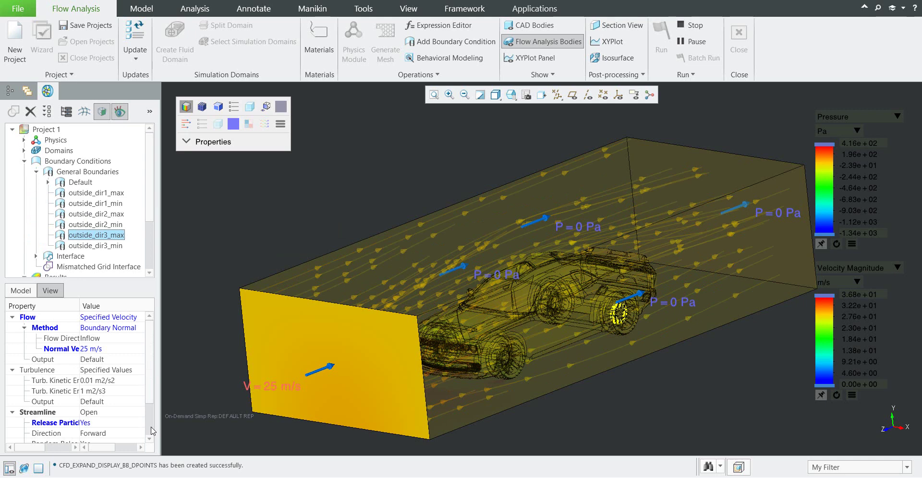
# Turn off streamline particle release for the outside_dir3_max boundary
pyautogui.press('Tab')
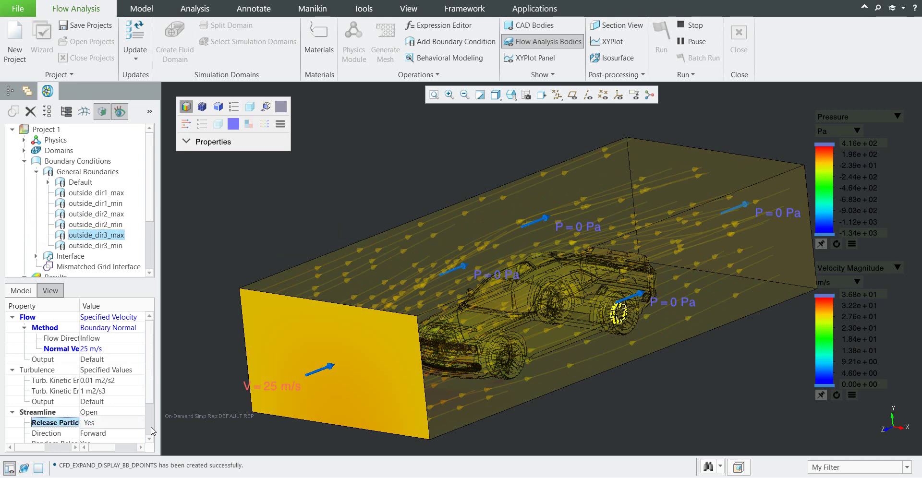
pyautogui.hotkey('alt', 'Down')
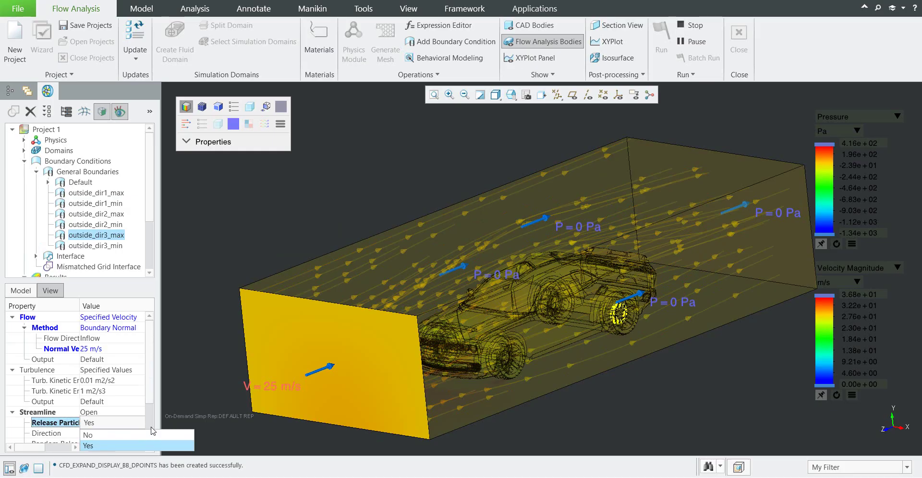
pyautogui.press('Up')
pyautogui.press('Return')
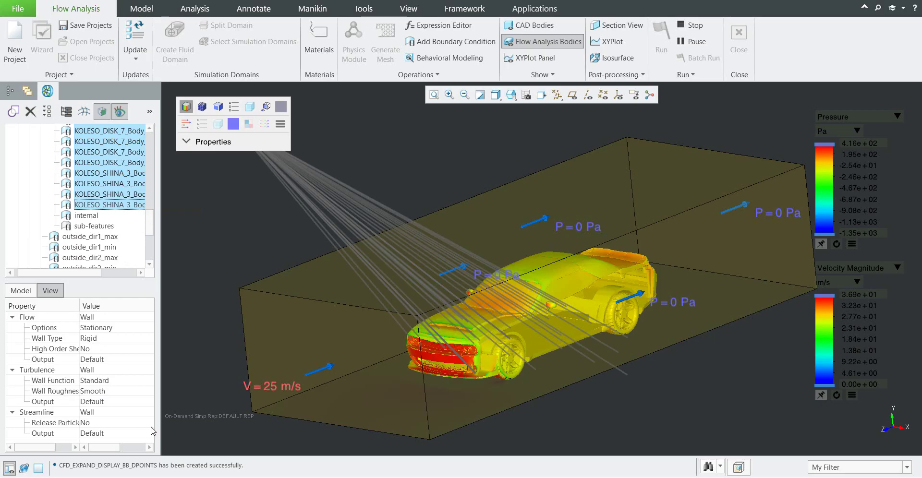
# Turn on streamline particle release for the selected car body boundaries and set the number of particles to 24
pyautogui.click(91, 422)
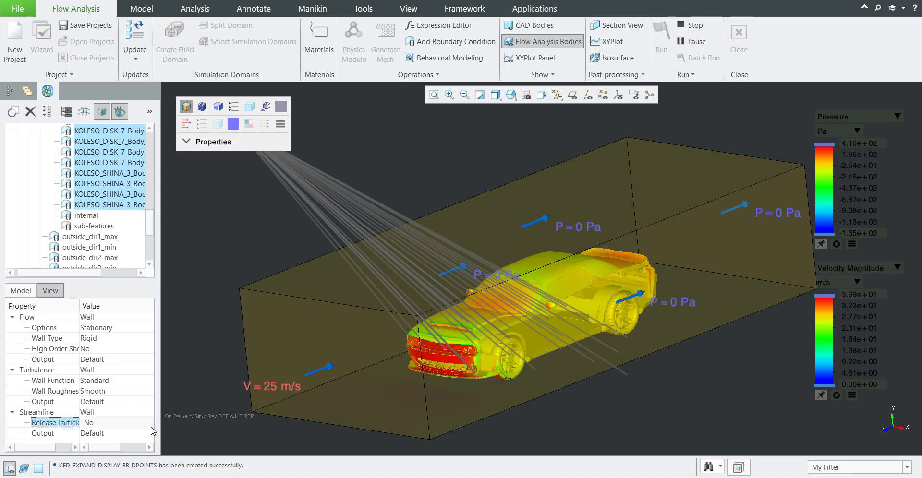
pyautogui.click(91, 422)
pyautogui.click(96, 437)
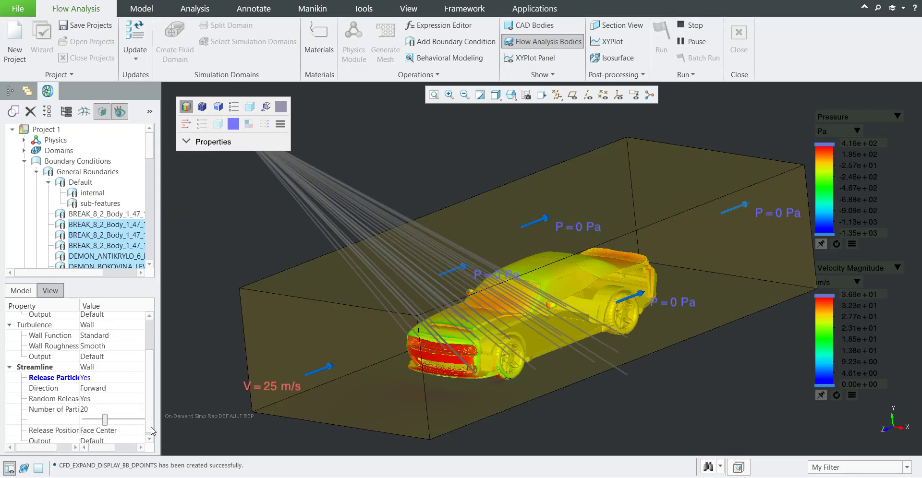
pyautogui.click(151, 429)
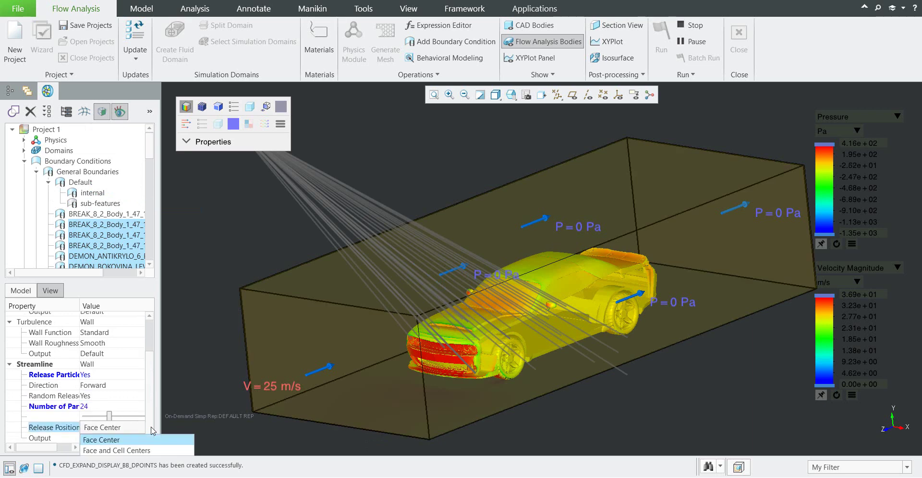
pyautogui.press('Escape')
# Set the streamline direction of the selected car body boundaries to Both
pyautogui.press('Up')
pyautogui.press('Up')
pyautogui.press('Up')
pyautogui.press('Up')
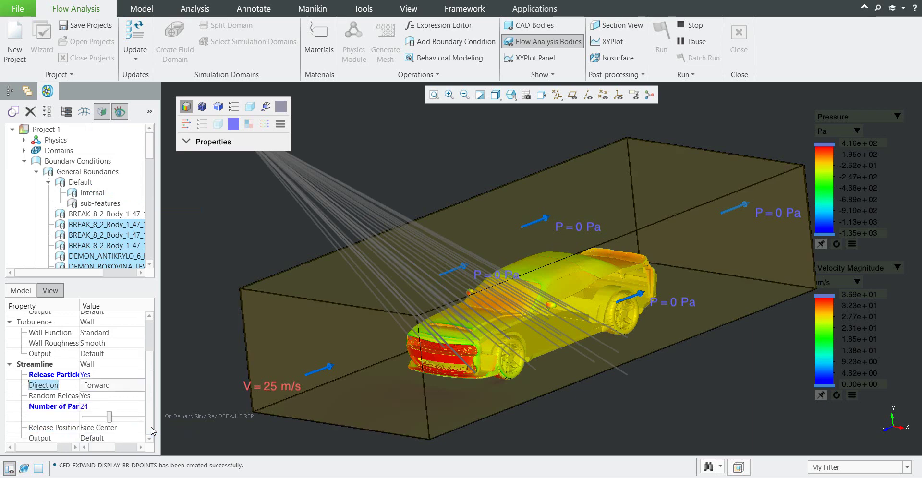
pyautogui.hotkey('alt', 'Down')
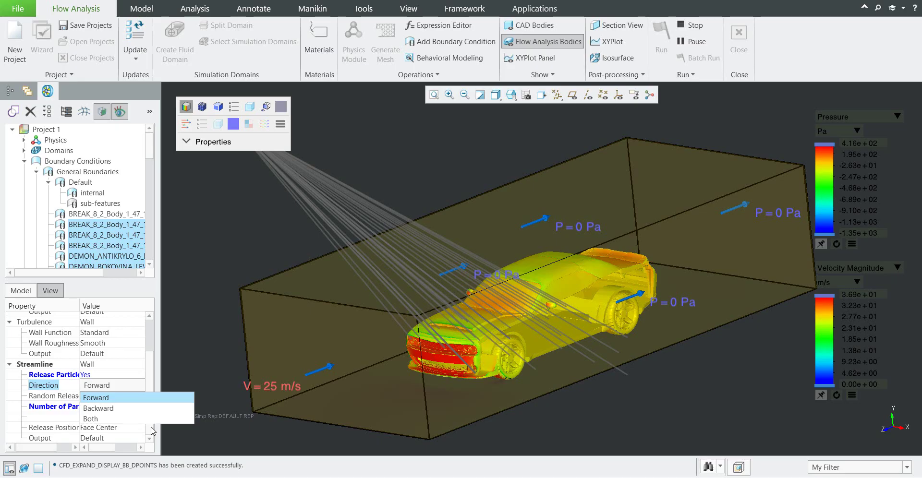
pyautogui.press('Down')
pyautogui.press('Down')
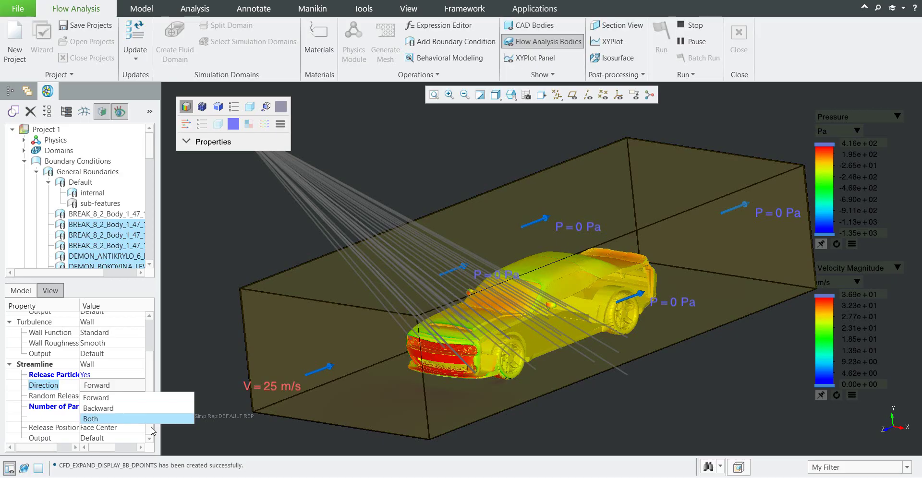
pyautogui.press('Return')
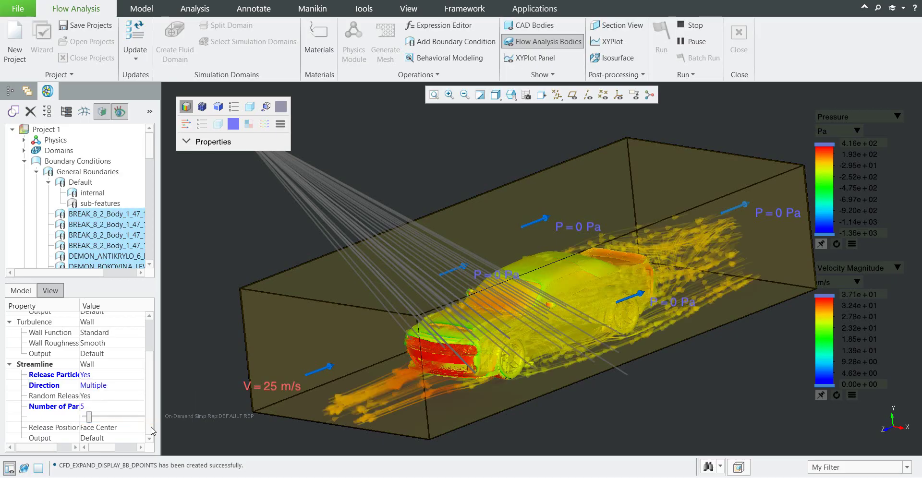